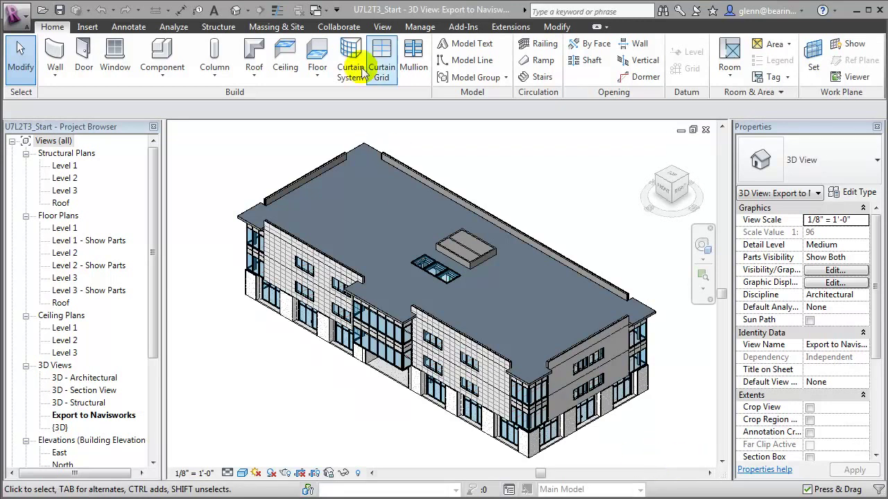
- Create a shared parameter group named 'Materials Management'
left_click(410, 27)
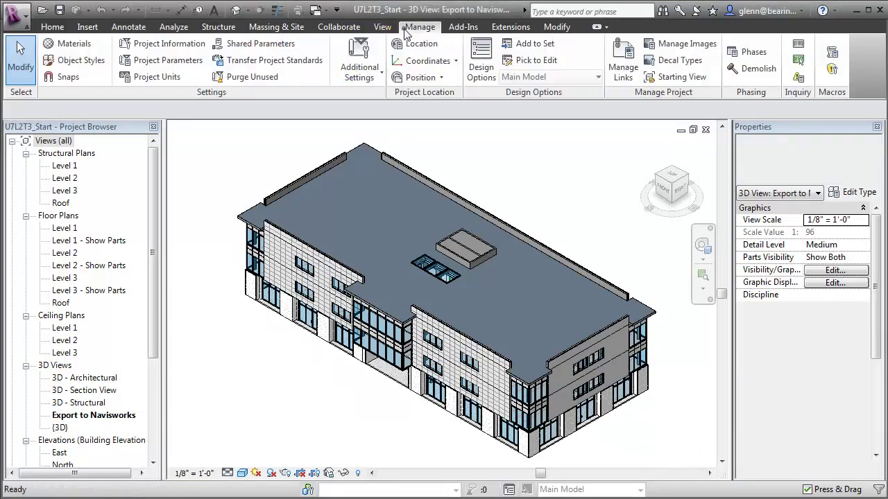
left_click(277, 48)
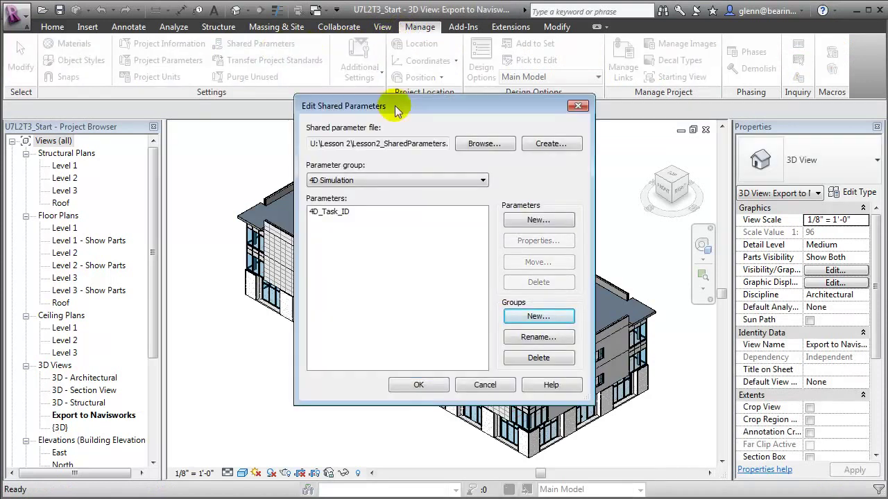
left_click(550, 316)
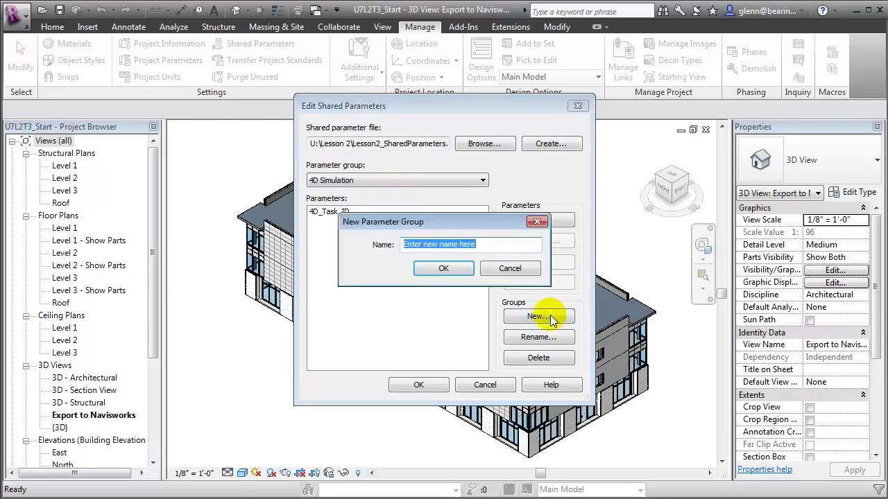
type("Materials ")
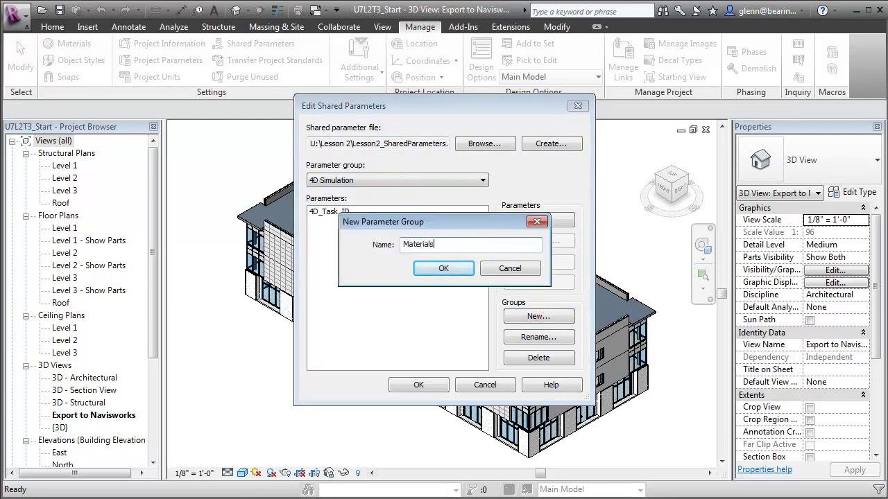
type("Management")
key("Return")
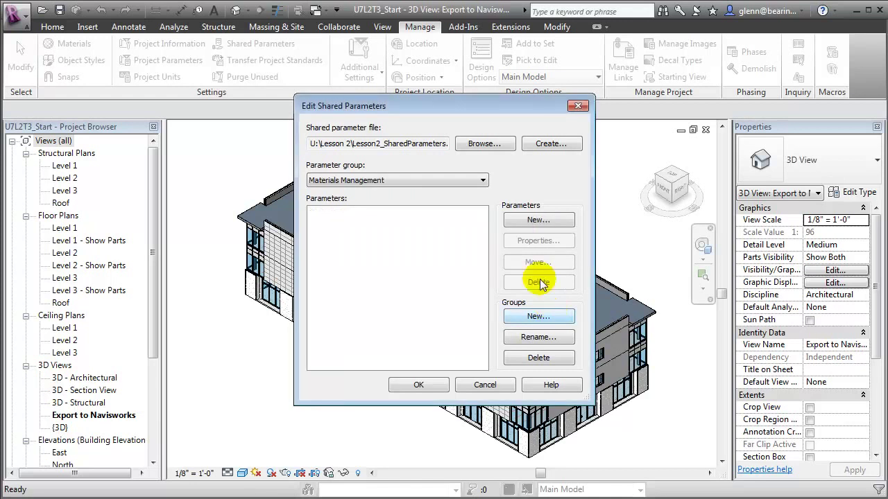
- Add the text parameter 'Material Order Date' to the Materials Management group
left_click(543, 228)
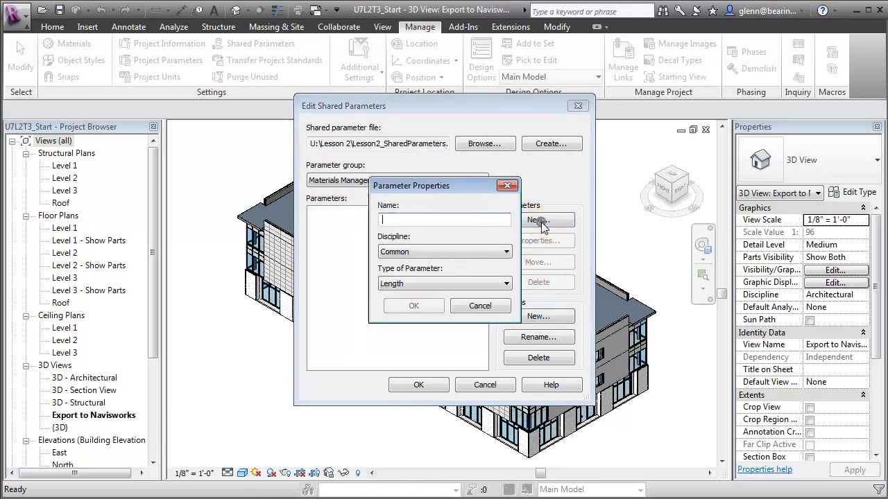
type("Materi")
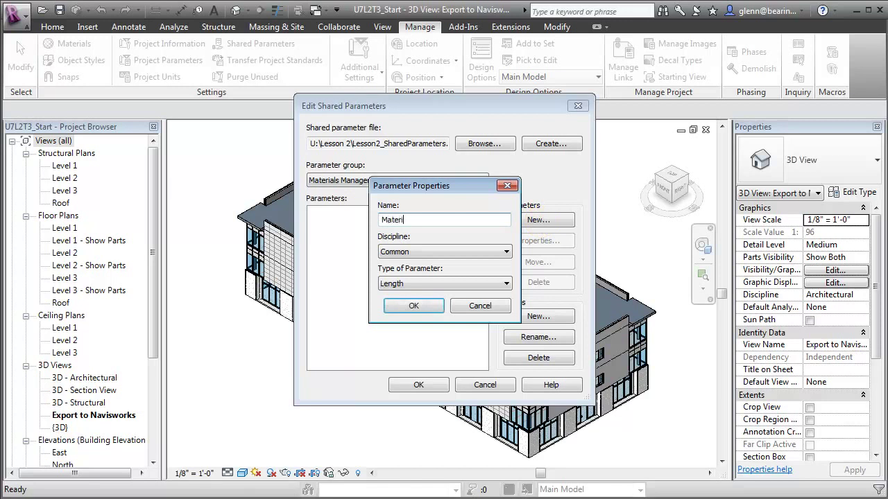
type("al ORde")
key("BackSpace")
key("BackSpace")
key("BackSpace")
type("rder Date")
left_click(506, 284)
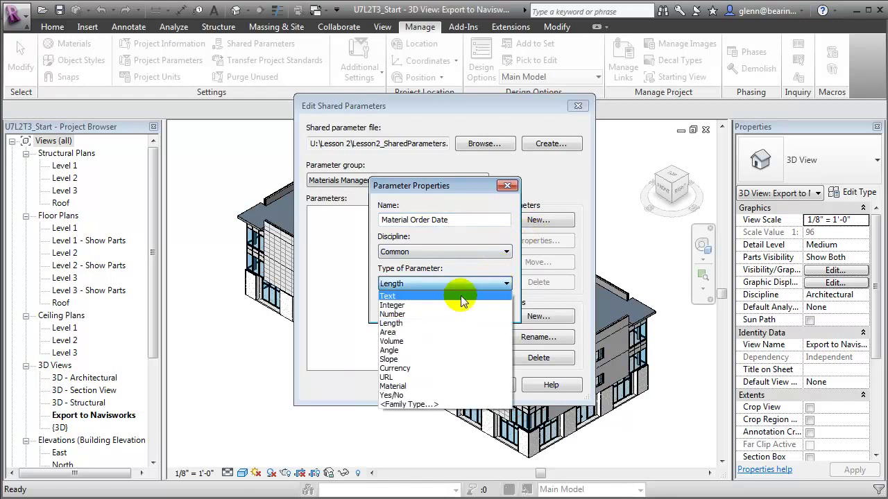
left_click(460, 296)
left_click(429, 307)
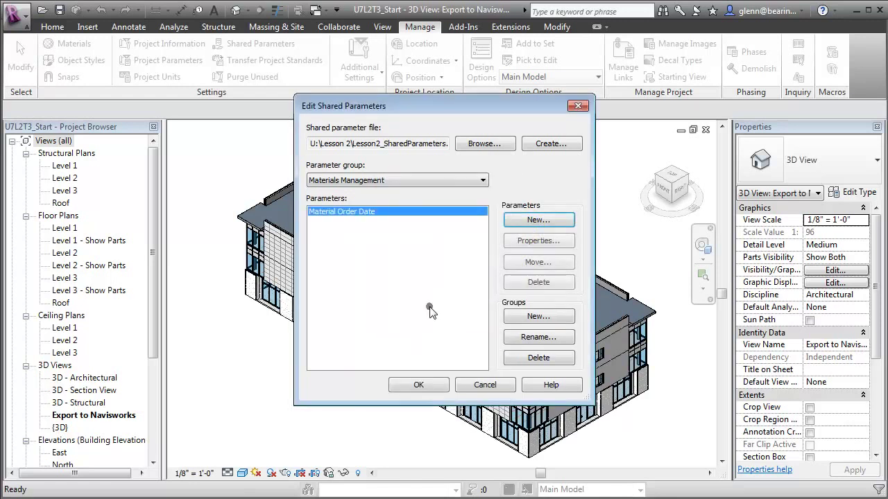
- Start defining a second parameter, 'Material Order Status', choosing its type
left_click(527, 222)
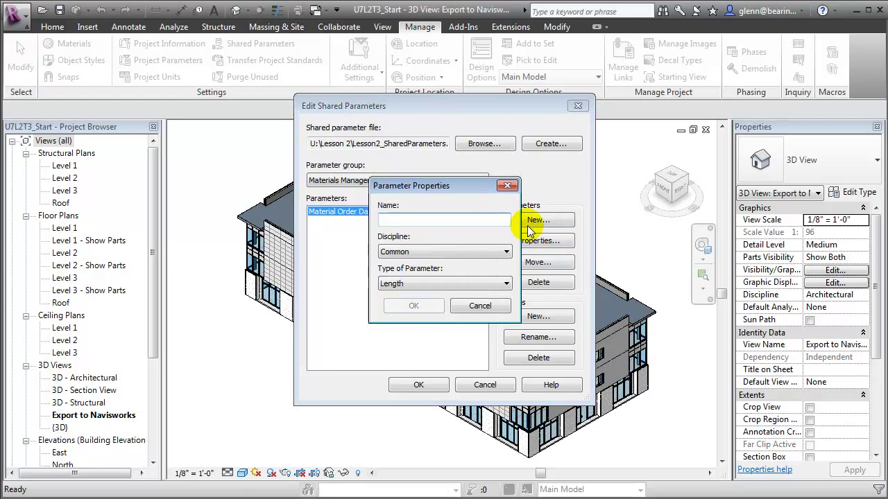
type("Material ORd")
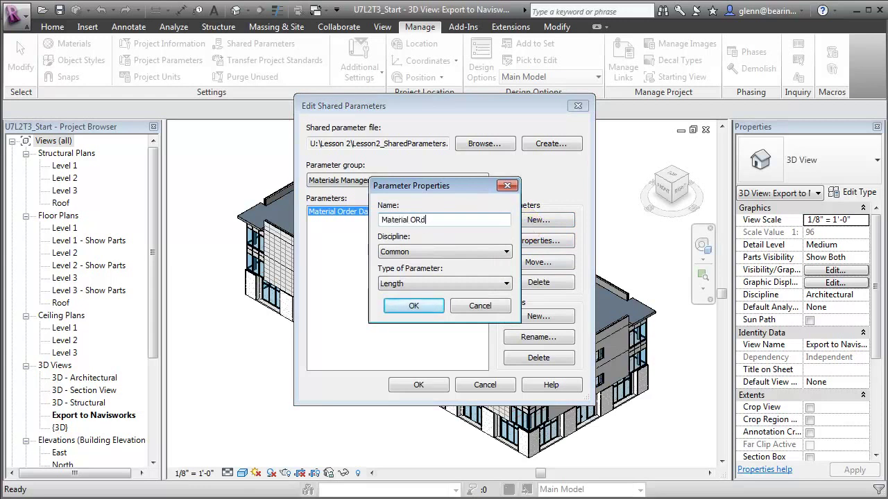
key("BackSpace")
key("BackSpace")
left_click(440, 280)
- Finish Material Order Status as Text and add the text parameter 'Material Delivery Date'
left_click(431, 299)
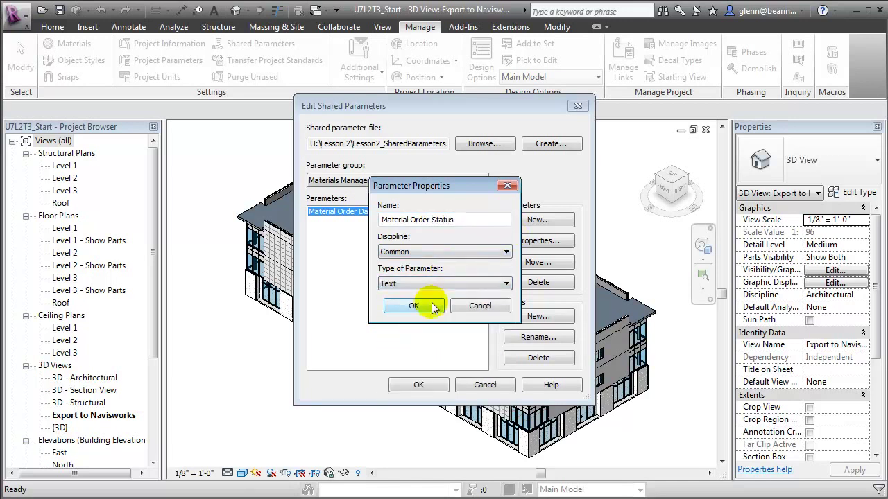
left_click(418, 305)
left_click(534, 220)
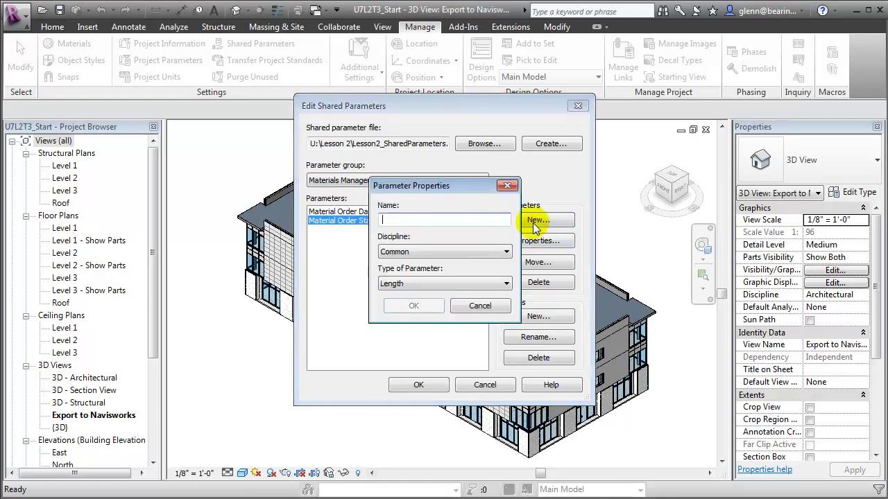
type("Material")
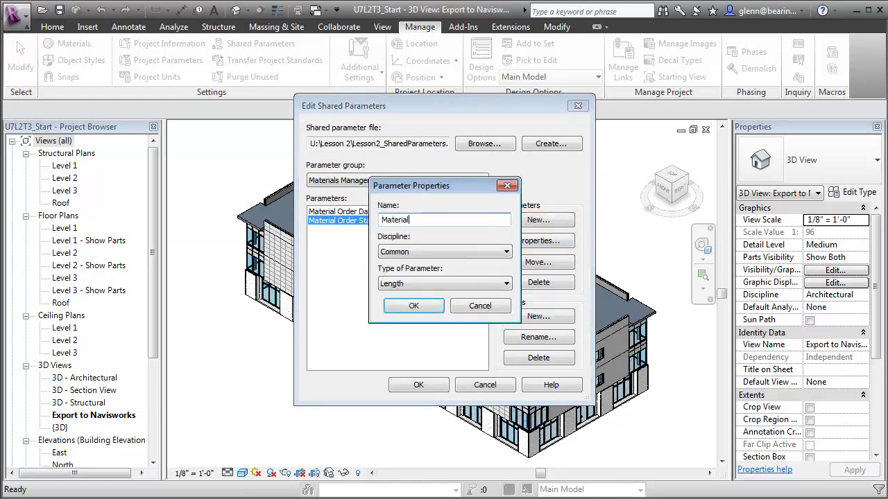
type(" Delivery")
type(" Dat")
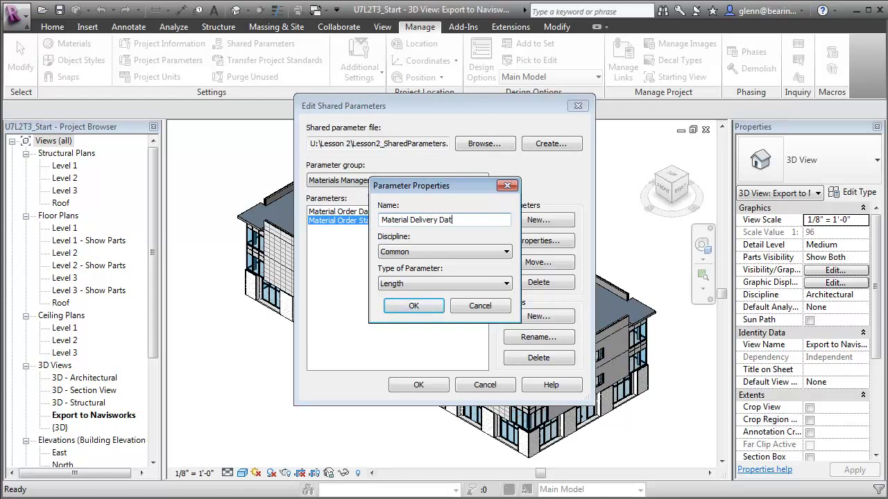
type("e")
left_click(449, 283)
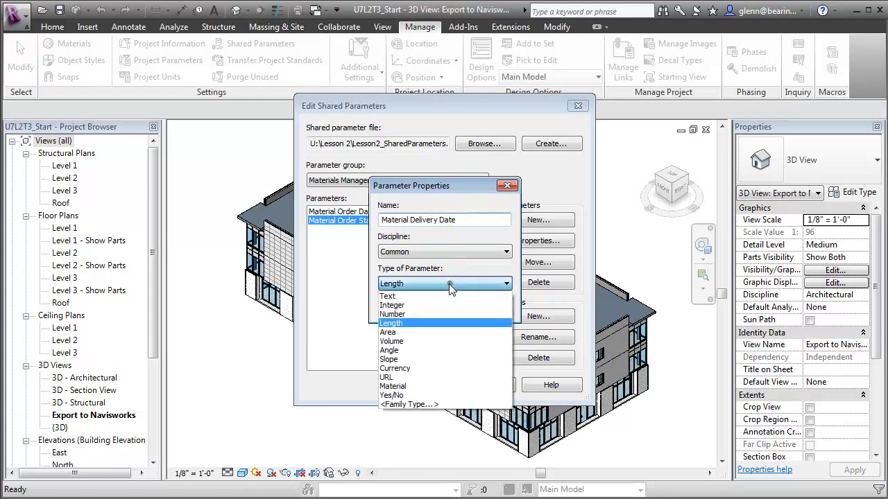
left_click(392, 293)
left_click(432, 305)
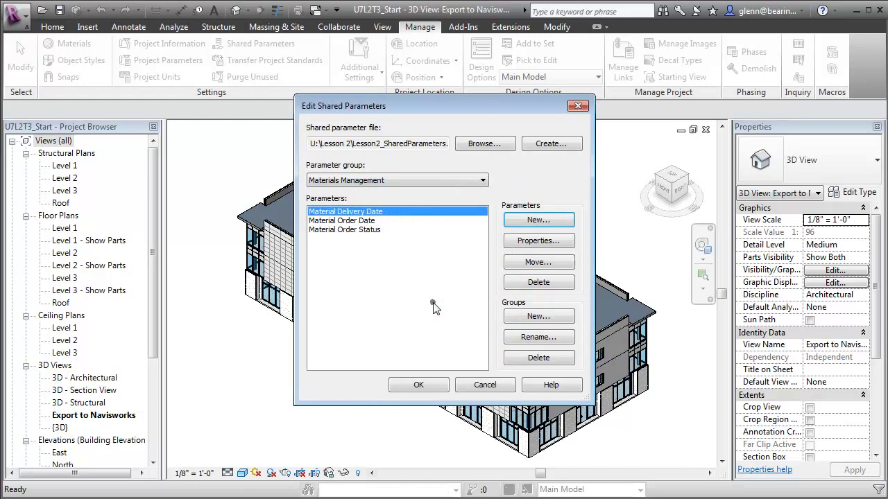
- Add the text parameters Material Delivery Status and 'Material Location'
left_click(536, 222)
type("Material Deliv")
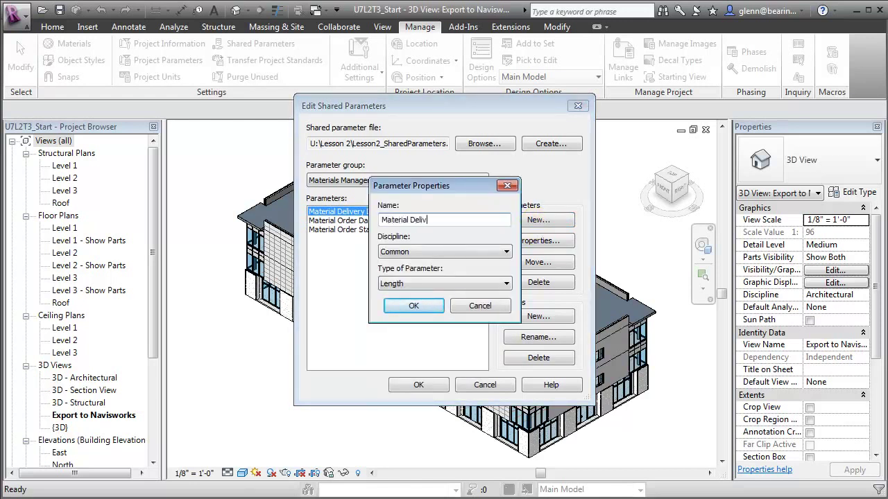
type(" Stat")
type("us")
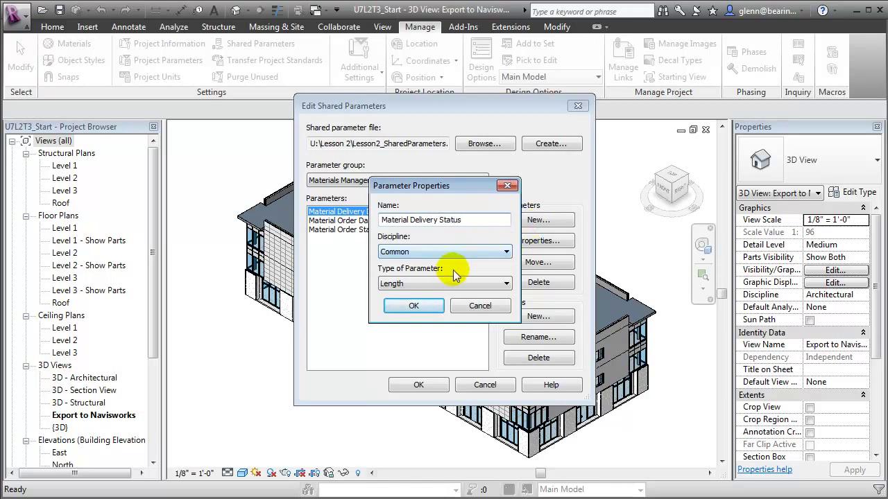
left_click(452, 283)
left_click(449, 296)
left_click(420, 301)
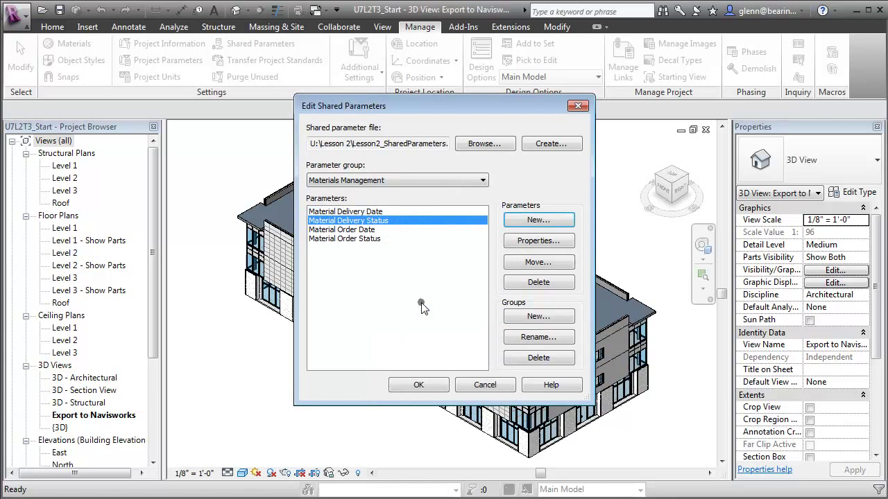
left_click(549, 220)
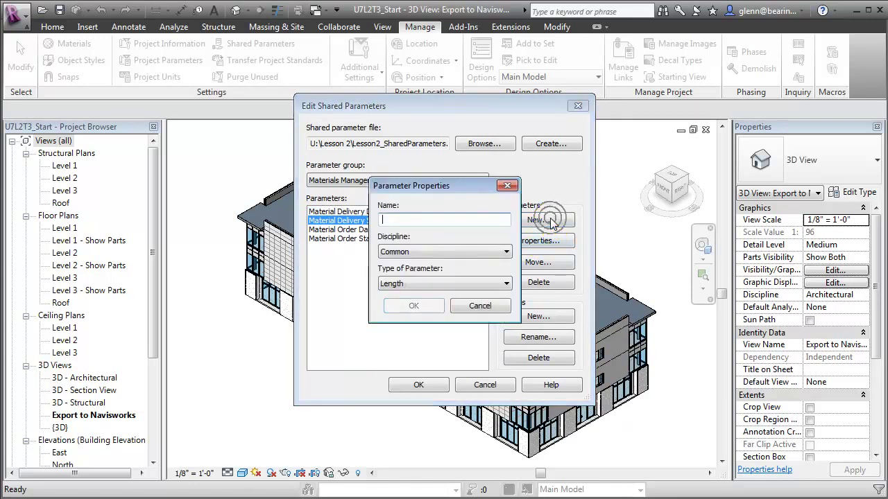
type("Materia")
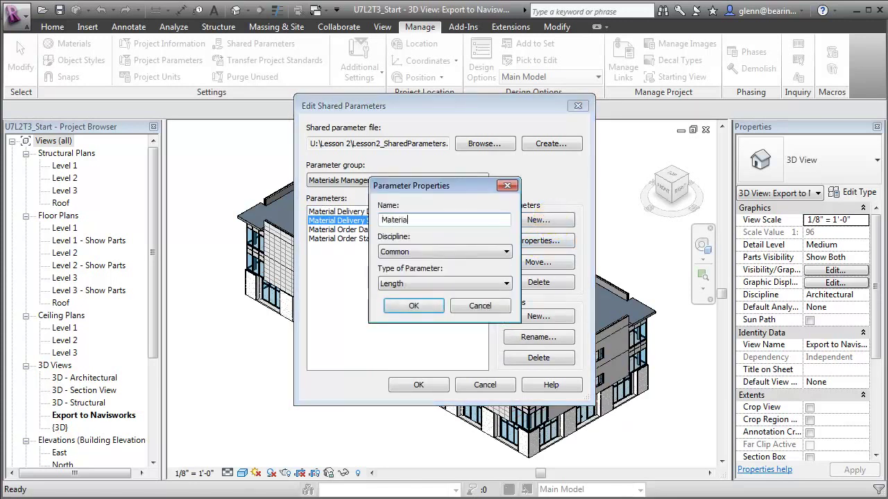
type("l Location")
left_click(407, 284)
left_click(399, 296)
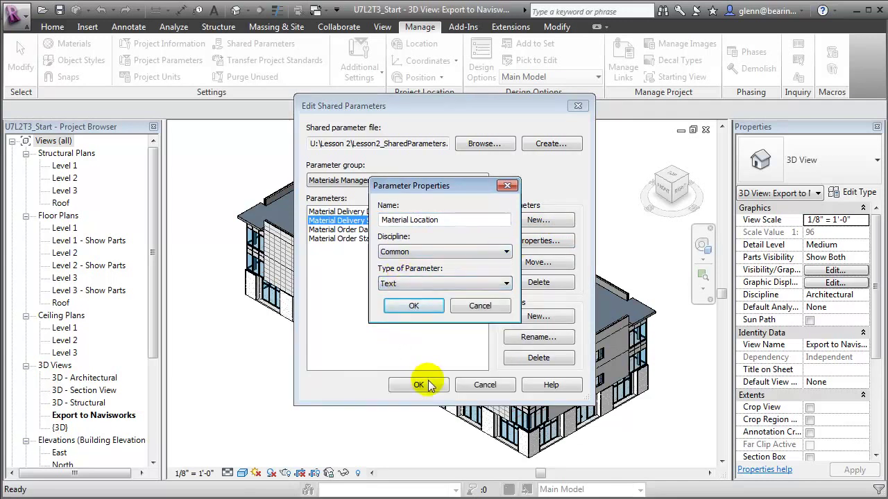
left_click(427, 311)
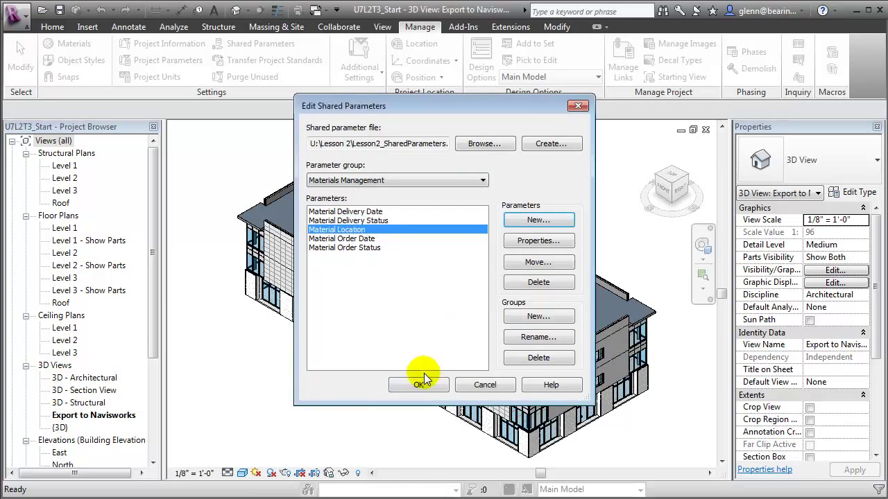
- Close Edit Shared Parameters with OK, keeping the five new Materials Management parameters
left_click(430, 387)
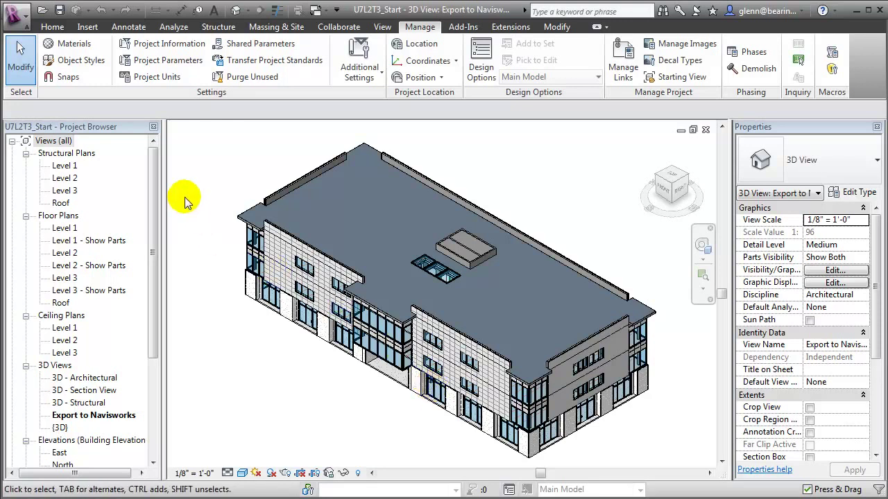
- Add a project parameter using shared Material Order Date from Materials Management
left_click(167, 60)
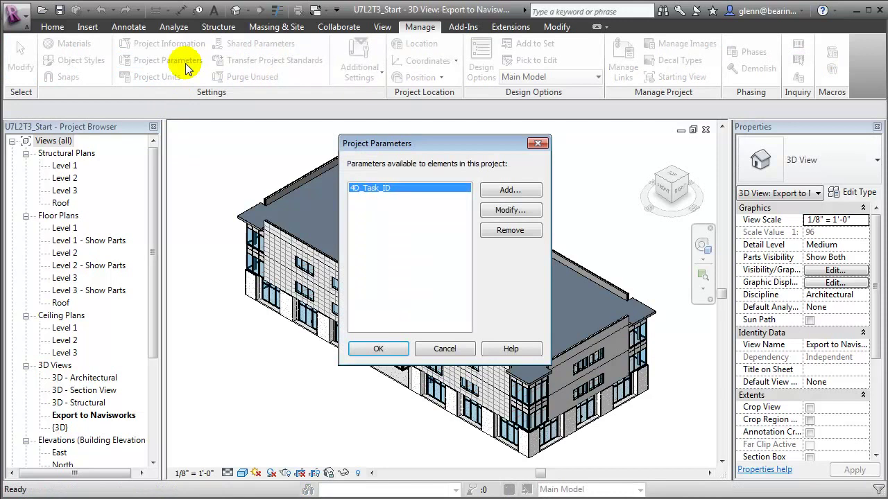
left_click(500, 194)
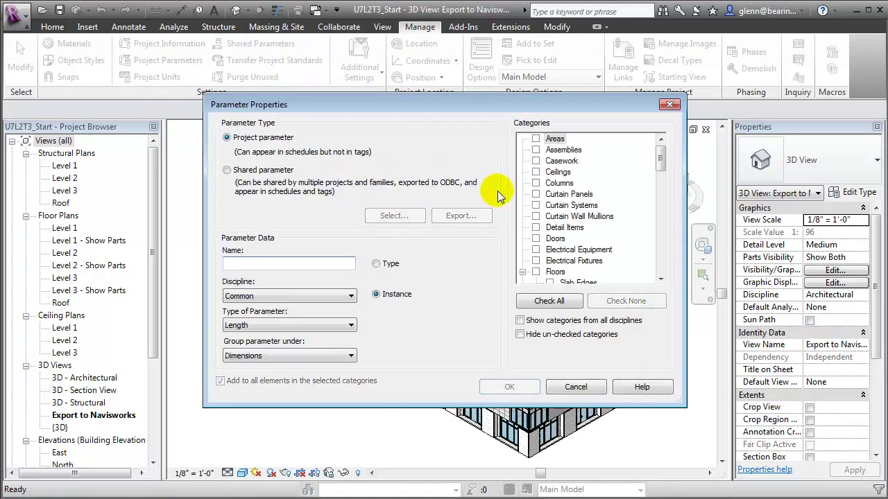
left_click(280, 175)
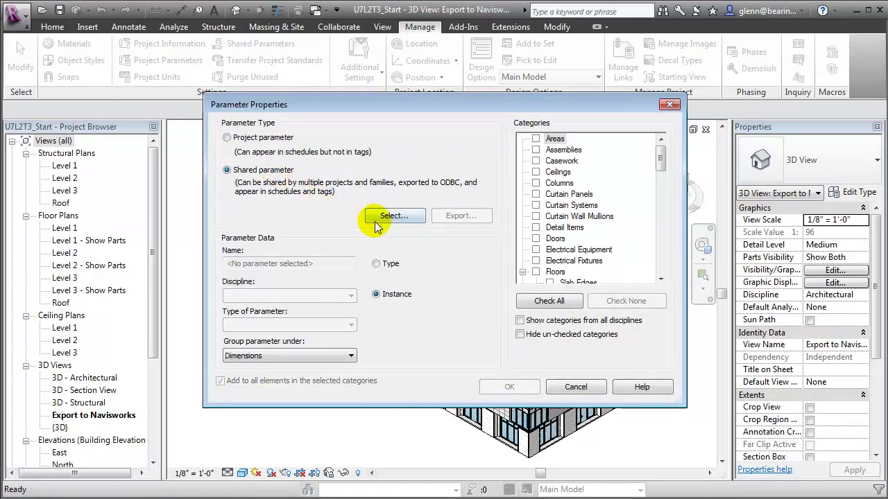
left_click(390, 215)
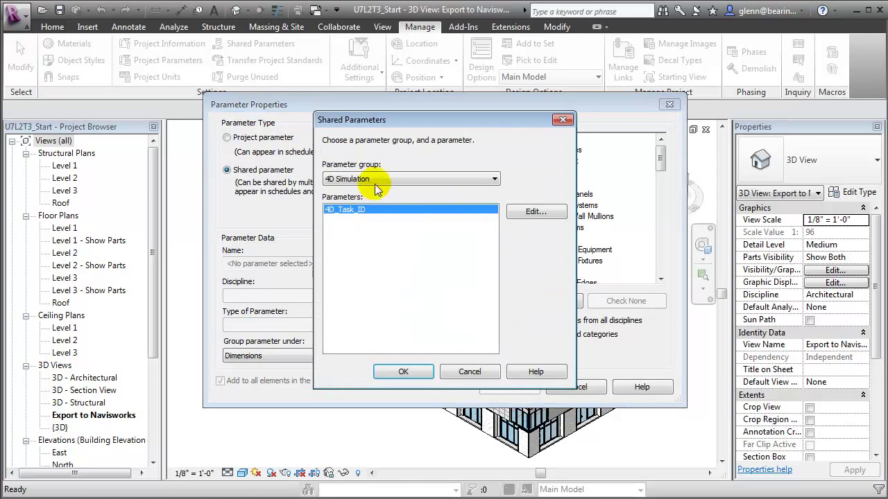
left_click(386, 179)
left_click(375, 201)
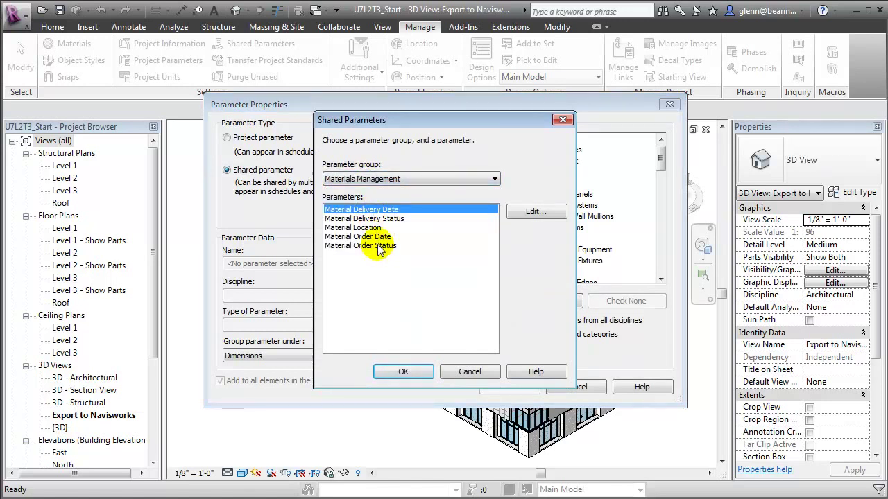
left_click(380, 237)
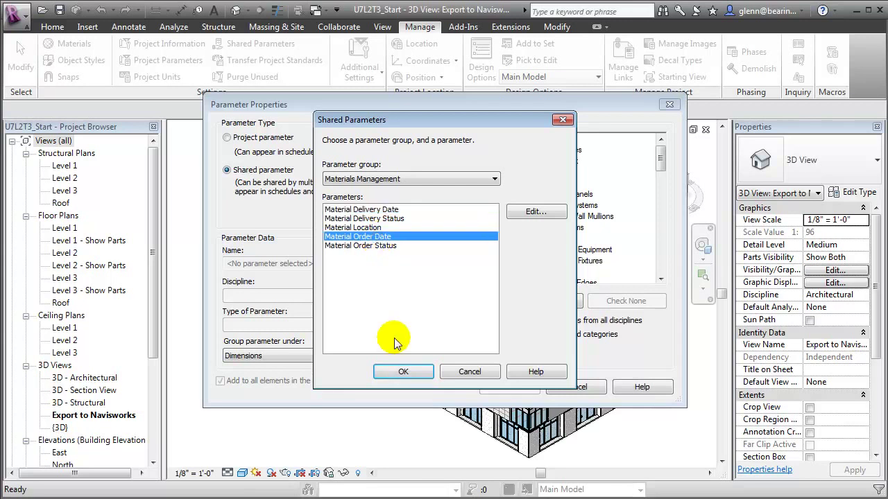
left_click(405, 372)
- Group Material Order Date under Construction and apply it to Structural Columns and Framing
left_click(308, 353)
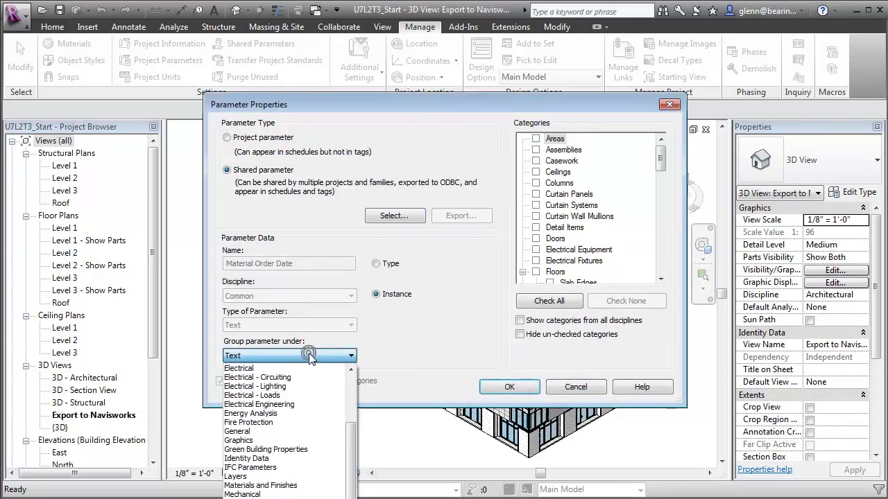
left_click_drag(352, 437, 351, 387)
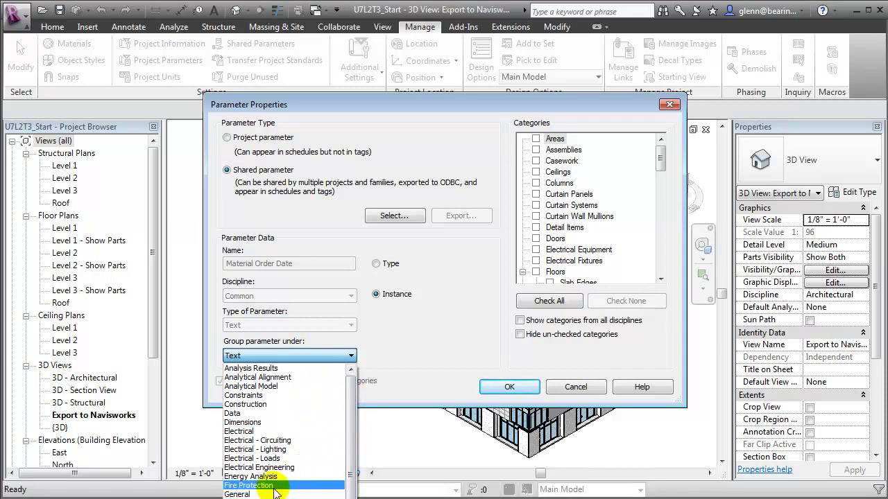
left_click(268, 405)
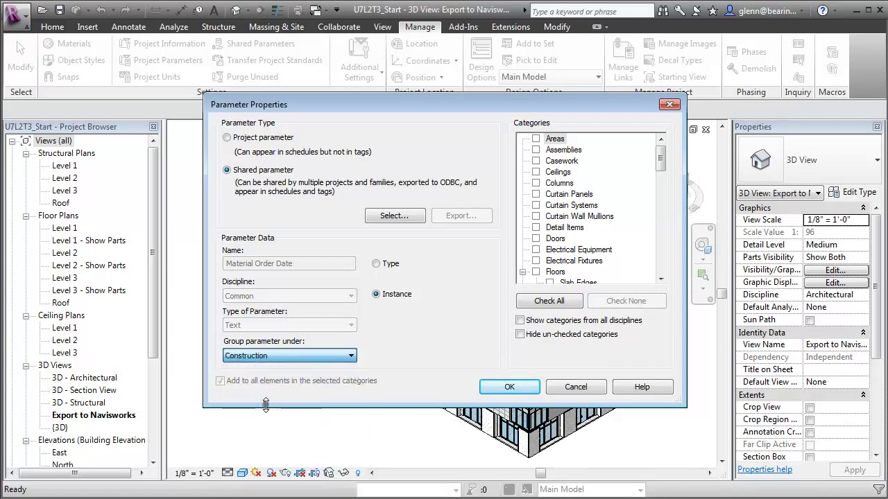
left_click_drag(663, 169, 662, 267)
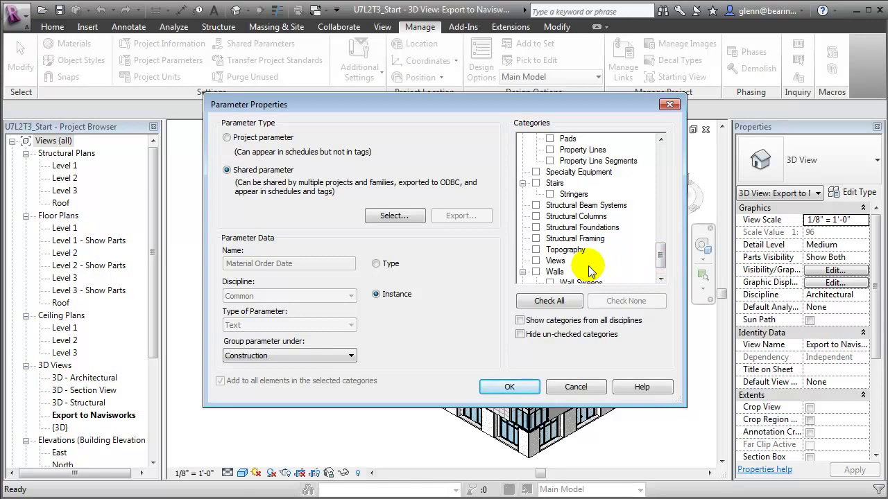
left_click(535, 216)
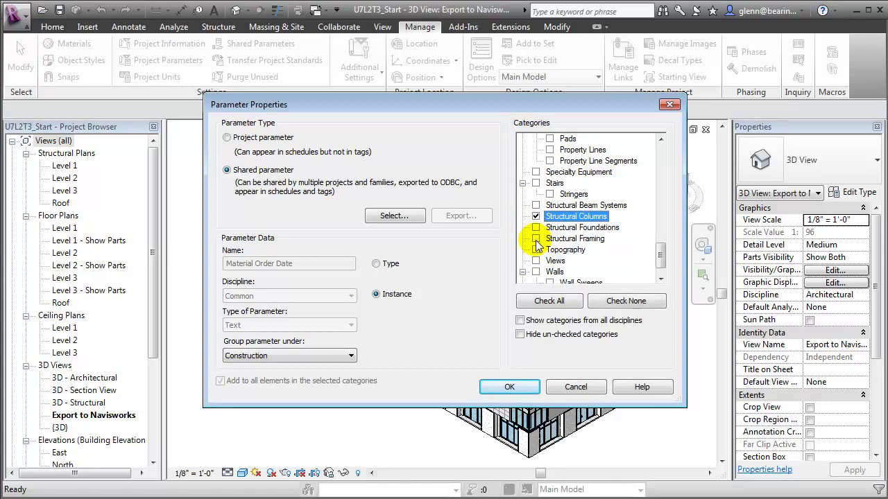
left_click(535, 238)
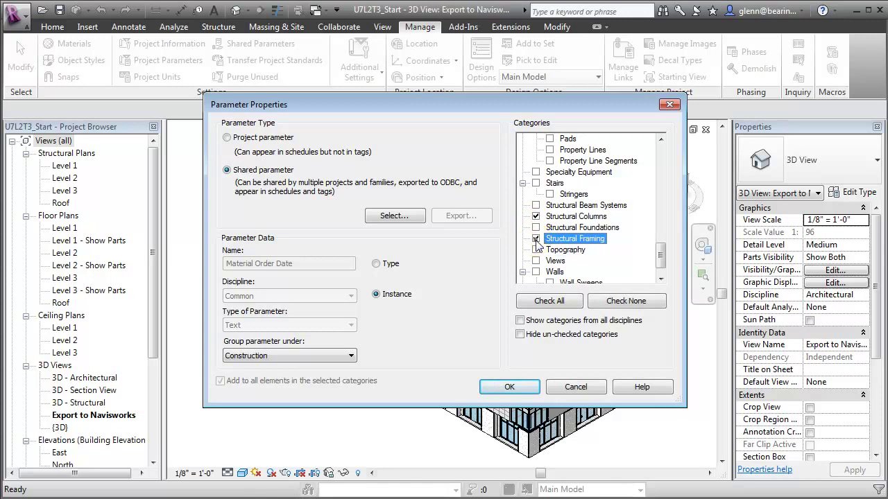
left_click(511, 387)
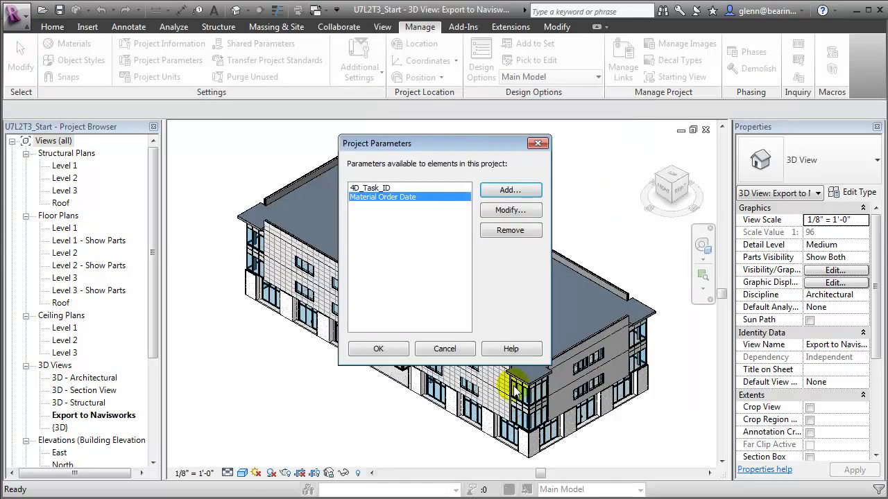
- Add a project parameter using shared Material Order Status from Materials Management
left_click(519, 194)
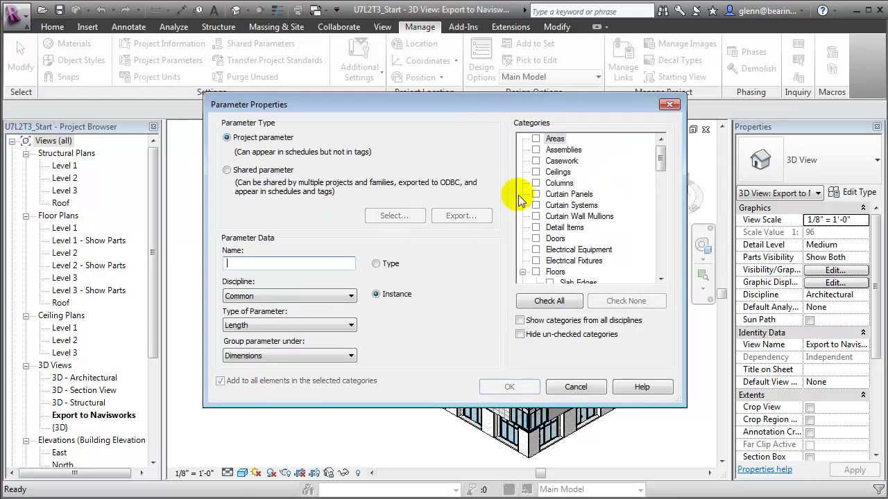
left_click(227, 170)
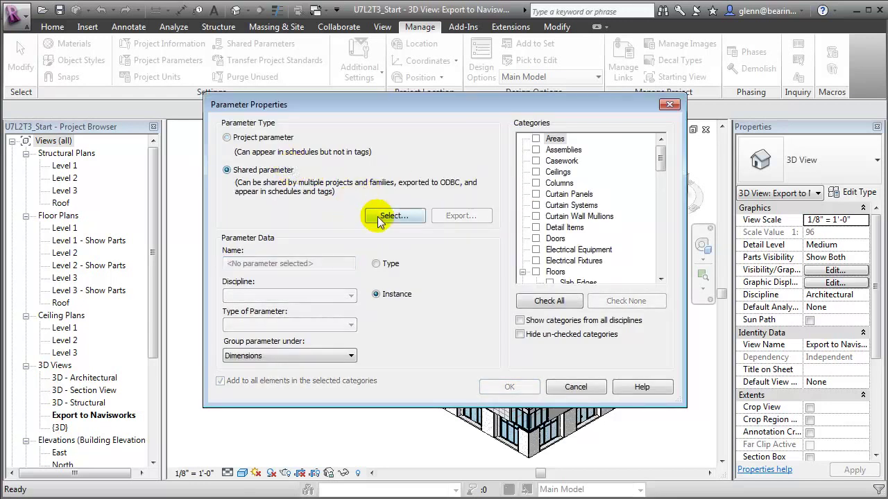
left_click(382, 215)
left_click(385, 179)
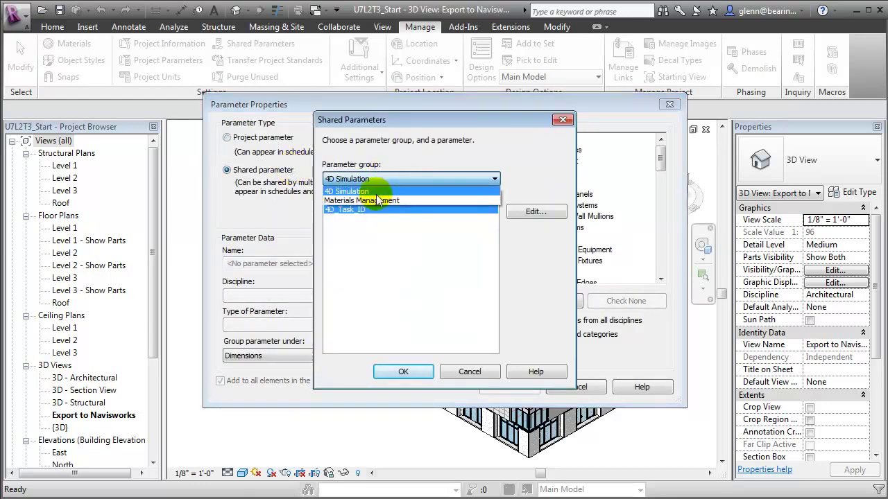
left_click(378, 201)
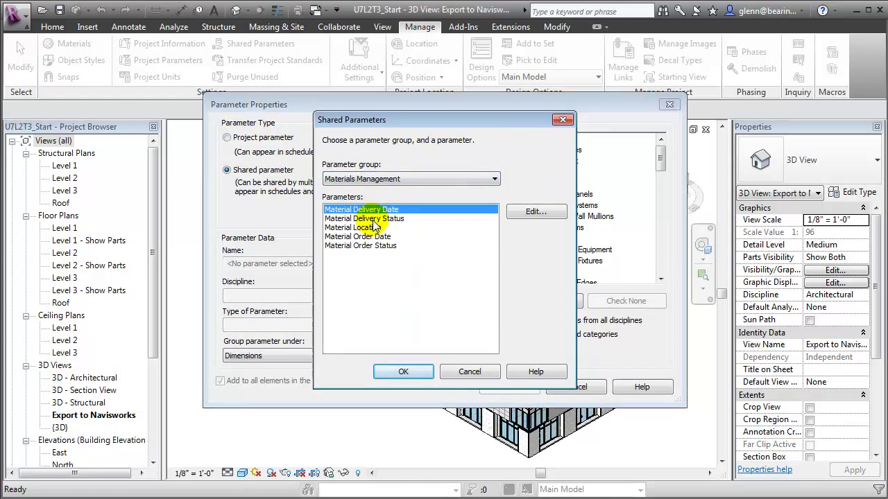
left_click(387, 246)
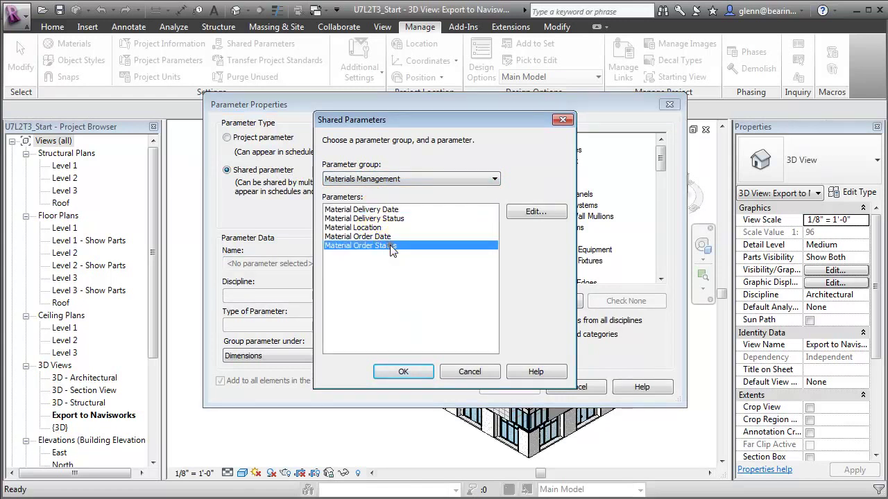
left_click(415, 372)
- Group Material Order Status under Construction for Structural Columns and Framing
left_click(291, 355)
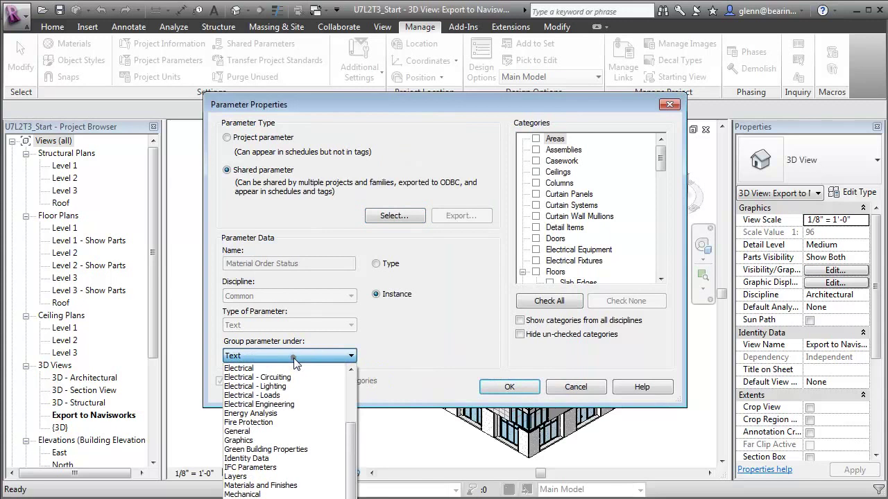
left_click(351, 368)
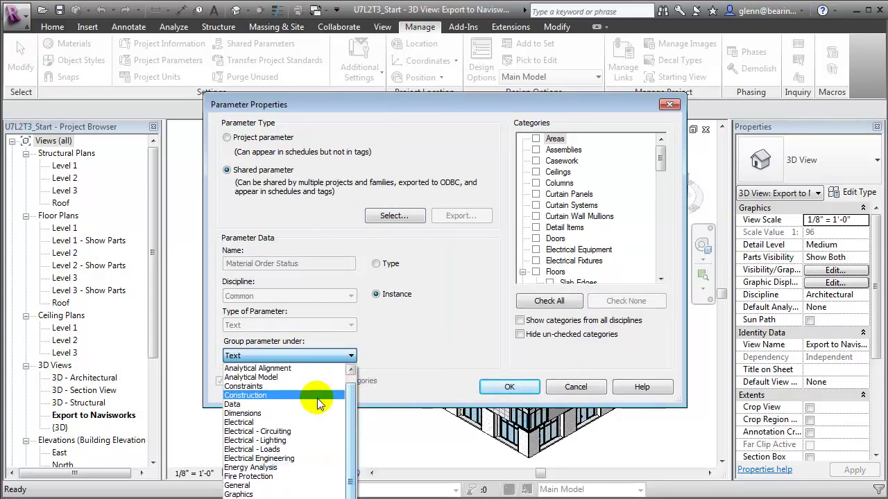
left_click(260, 395)
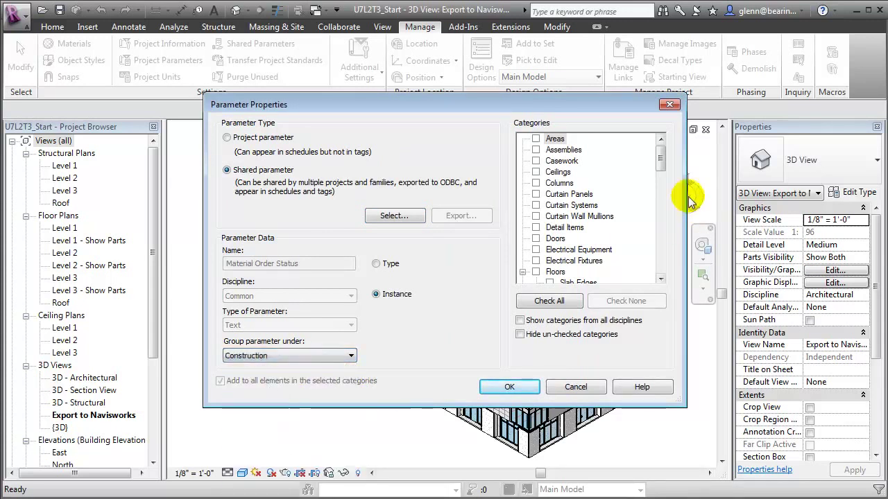
left_click_drag(661, 167, 660, 258)
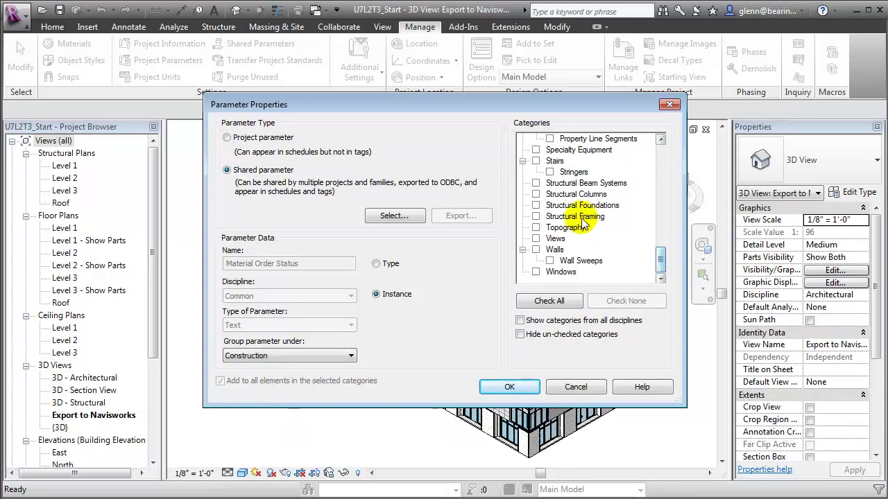
left_click(537, 194)
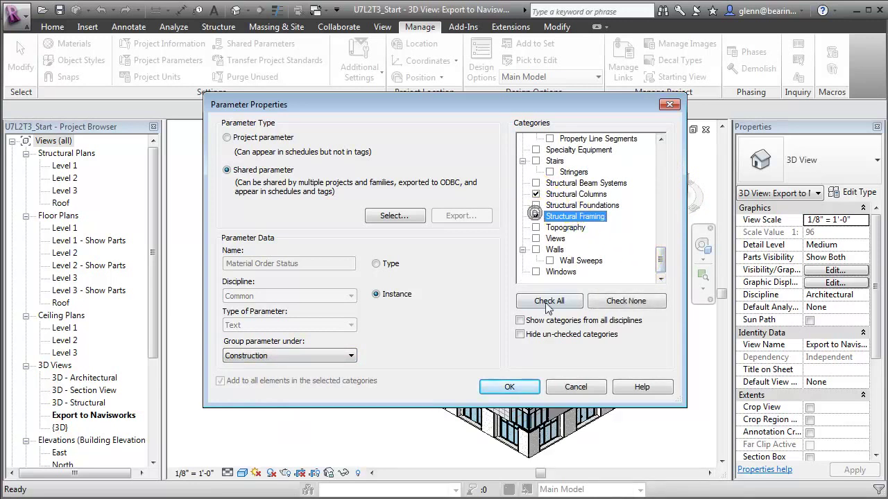
left_click(515, 387)
- Add a project parameter using shared Material Delivery Date from Materials Management
left_click(507, 184)
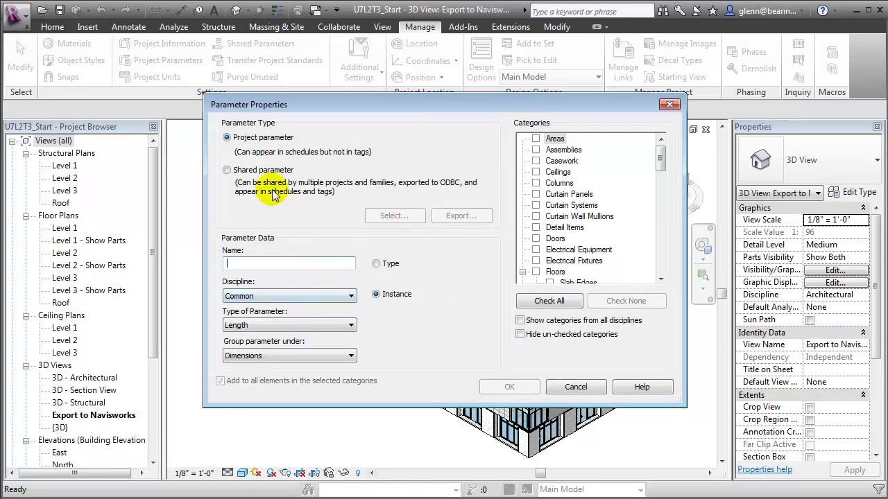
left_click(260, 171)
left_click(389, 217)
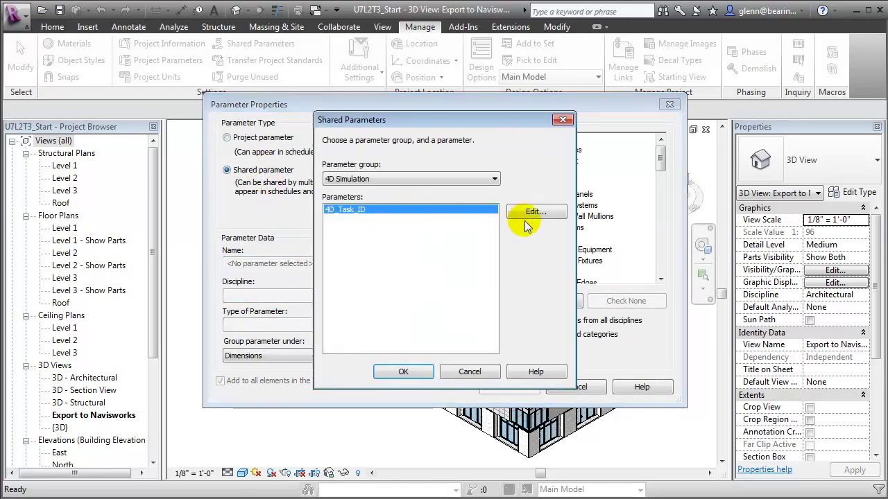
left_click(428, 178)
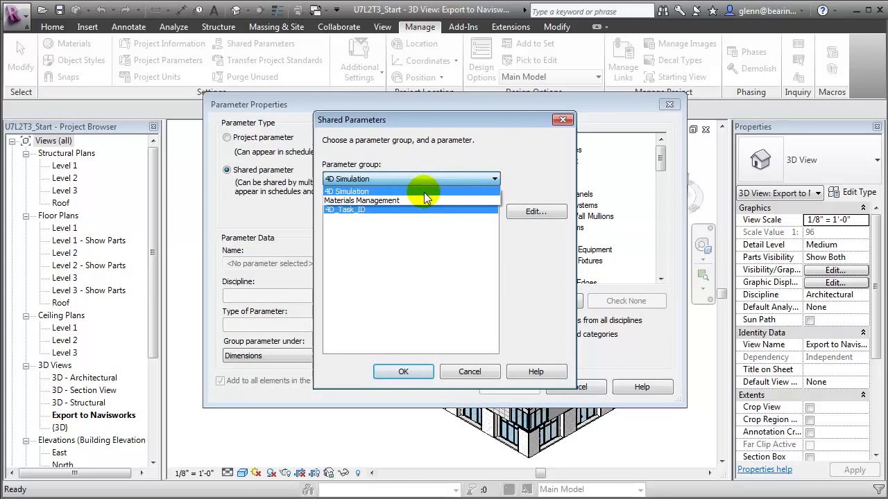
left_click(423, 198)
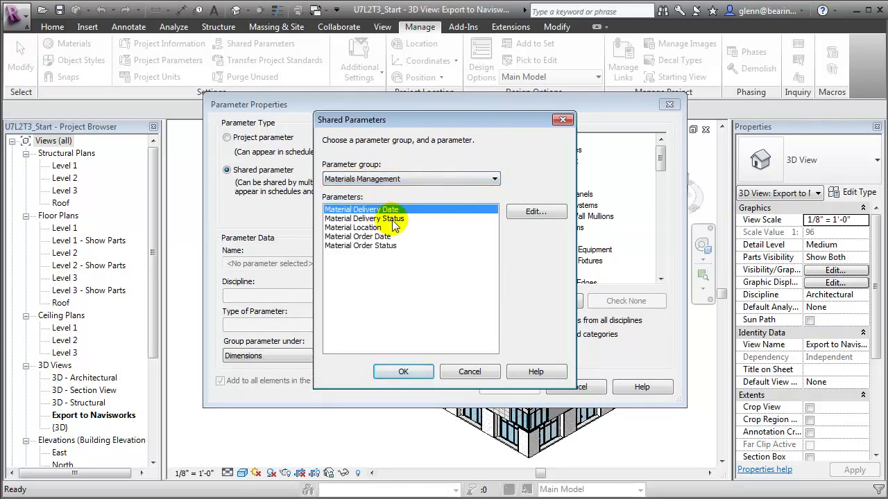
left_click(403, 372)
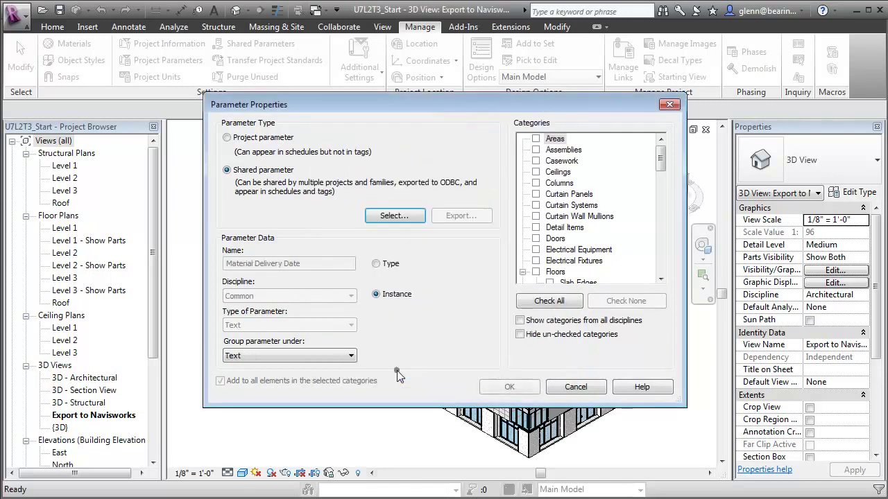
- Group Material Delivery Date under Construction and apply it to Structural Columns and Framing
left_click(322, 355)
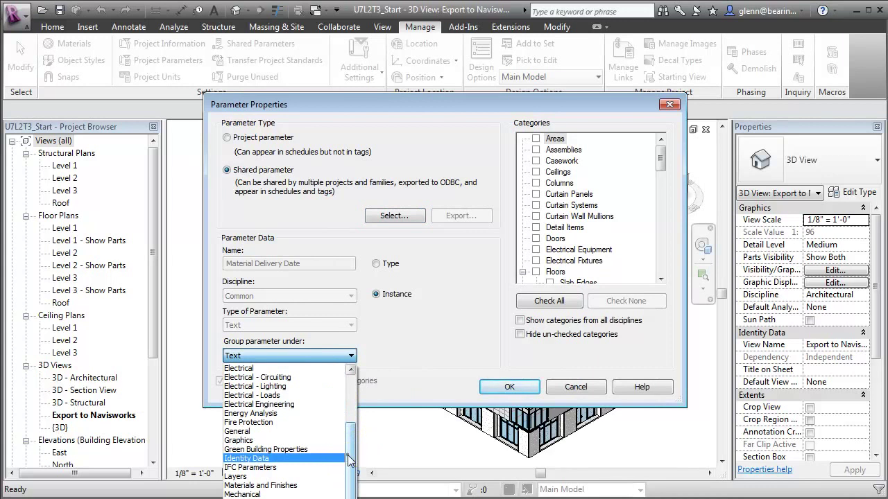
left_click_drag(351, 449, 349, 402)
left_click(302, 404)
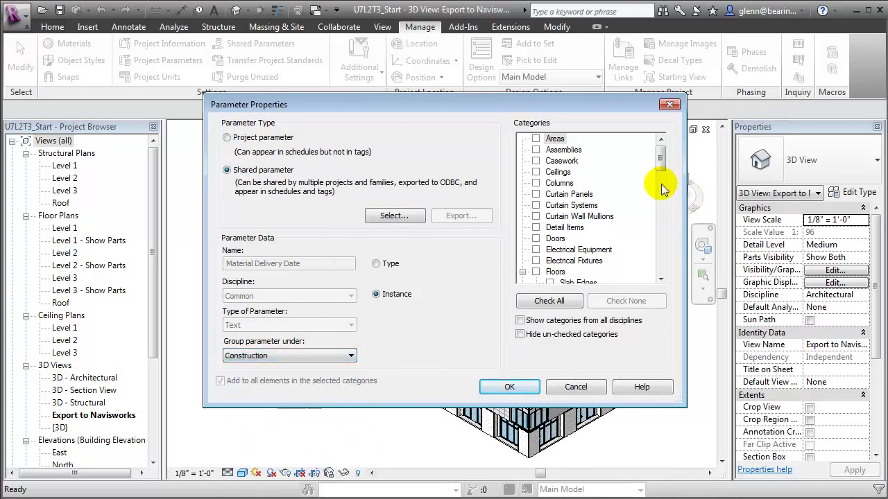
left_click_drag(660, 158, 660, 260)
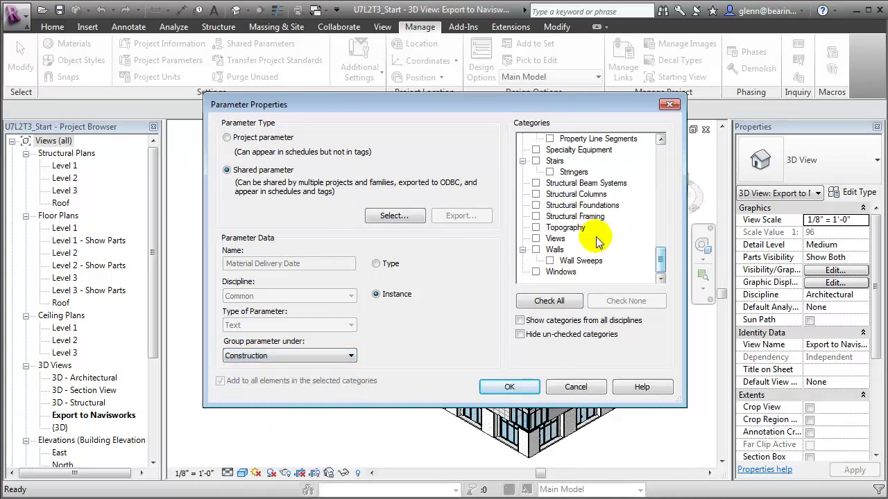
left_click(536, 194)
left_click(536, 216)
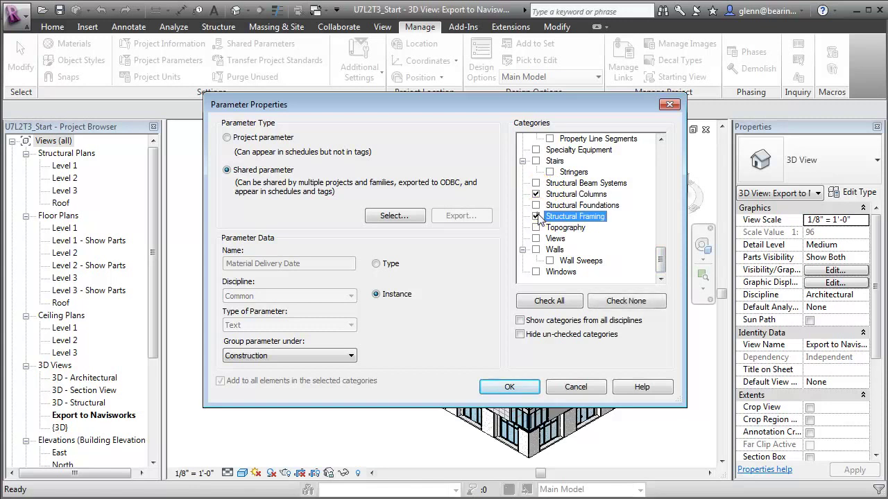
left_click(505, 387)
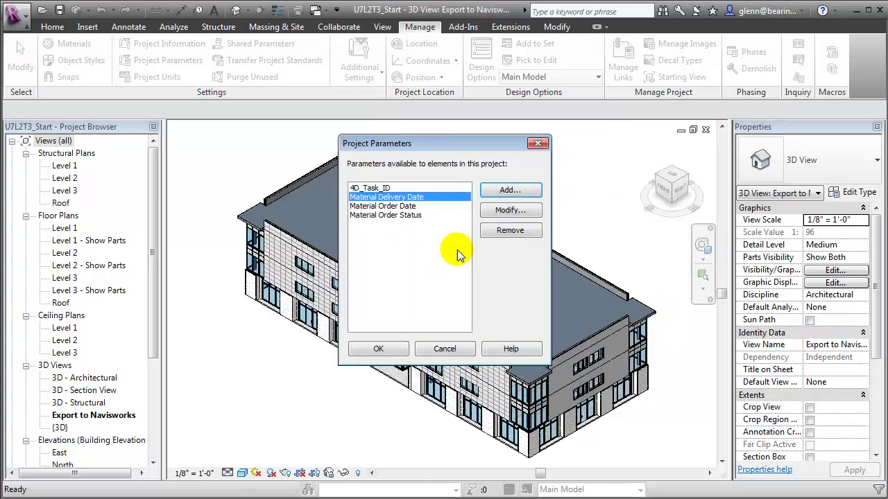
- Add a project parameter using shared Material Delivery Status from Materials Management
left_click(511, 191)
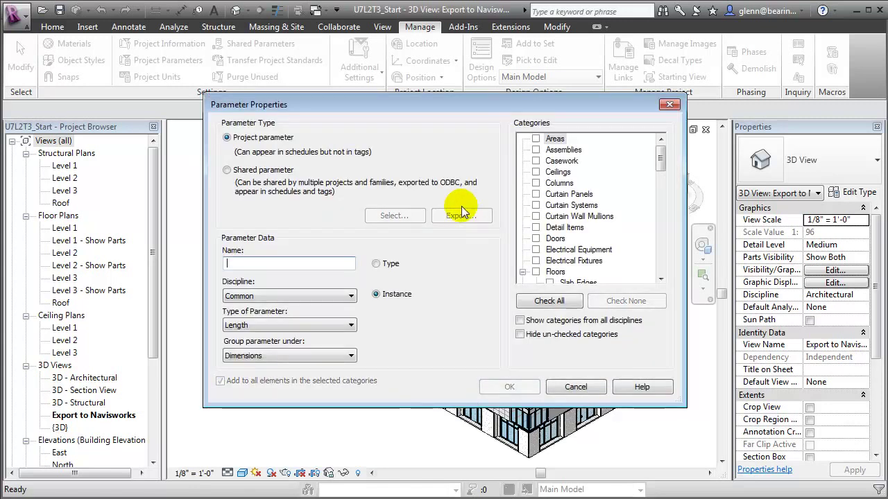
left_click(277, 170)
left_click(418, 216)
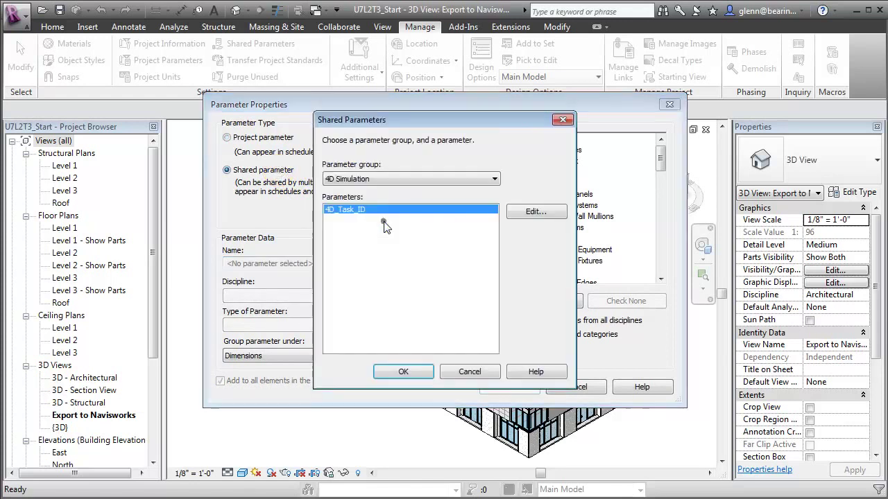
left_click(411, 183)
left_click(409, 196)
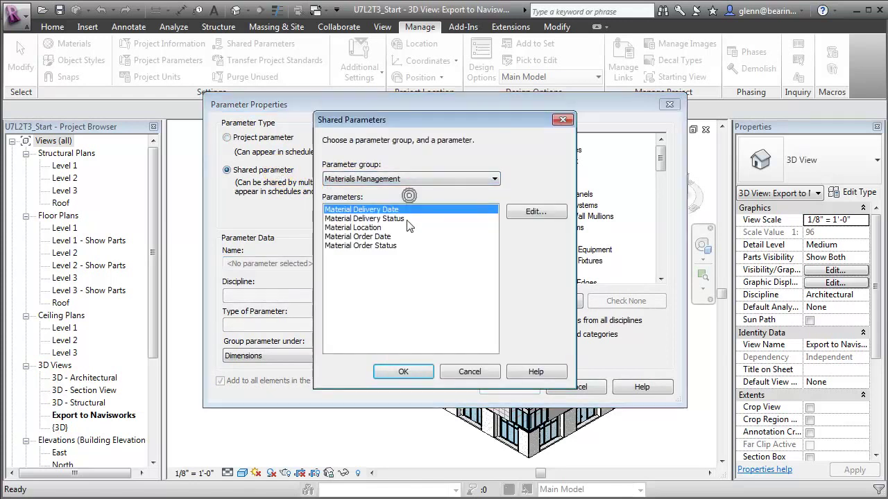
left_click(387, 219)
left_click(420, 376)
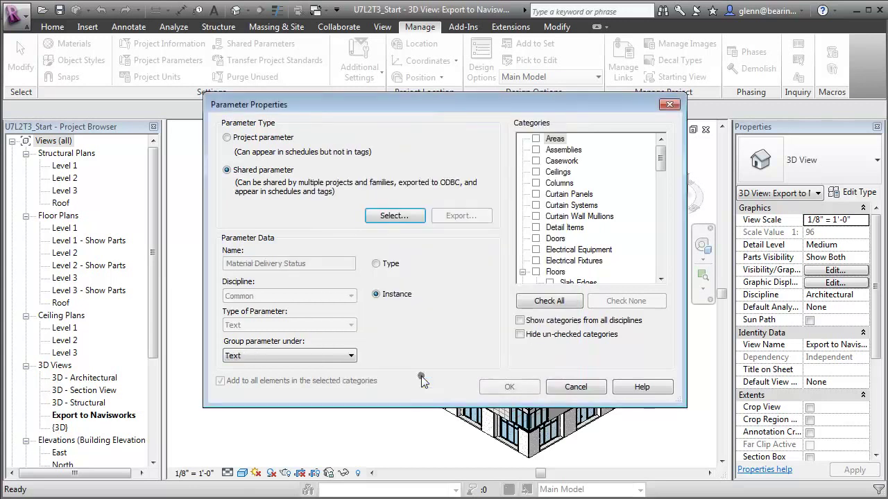
- Group Material Delivery Status under Construction and apply it to Structural Columns and Framing
left_click(312, 355)
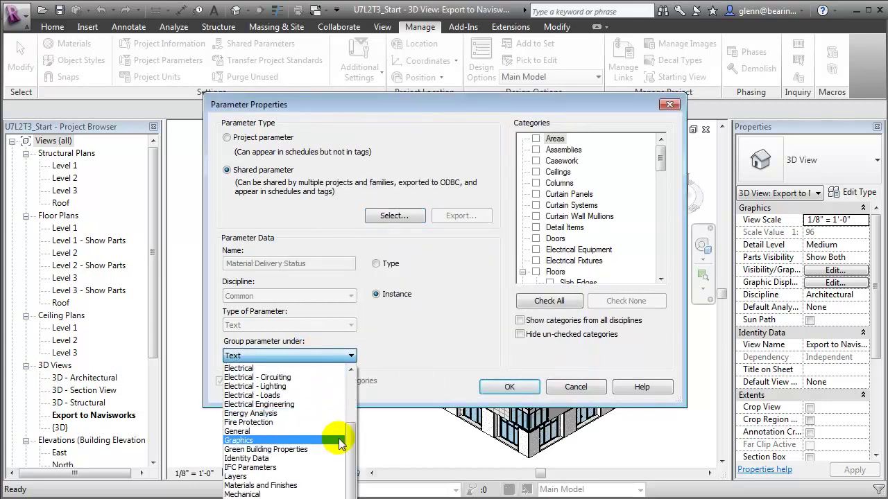
scroll(347, 388, "up", 3)
left_click(278, 404)
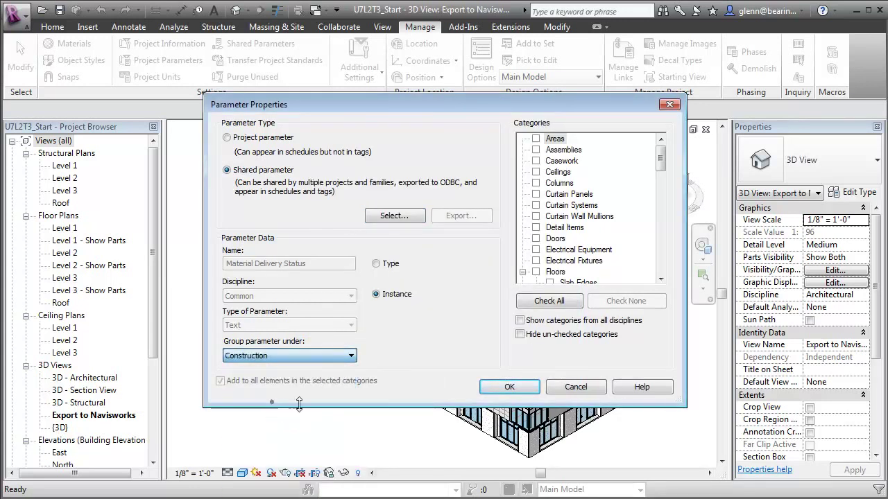
left_click_drag(660, 160, 661, 258)
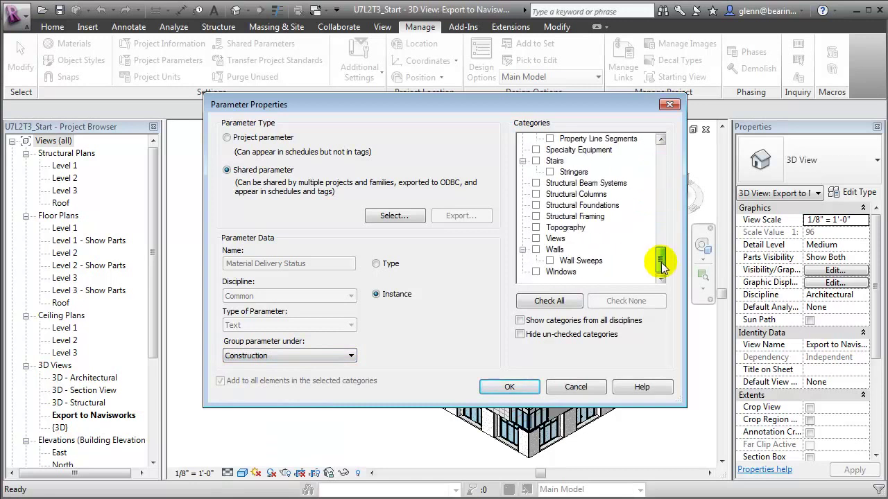
left_click(538, 194)
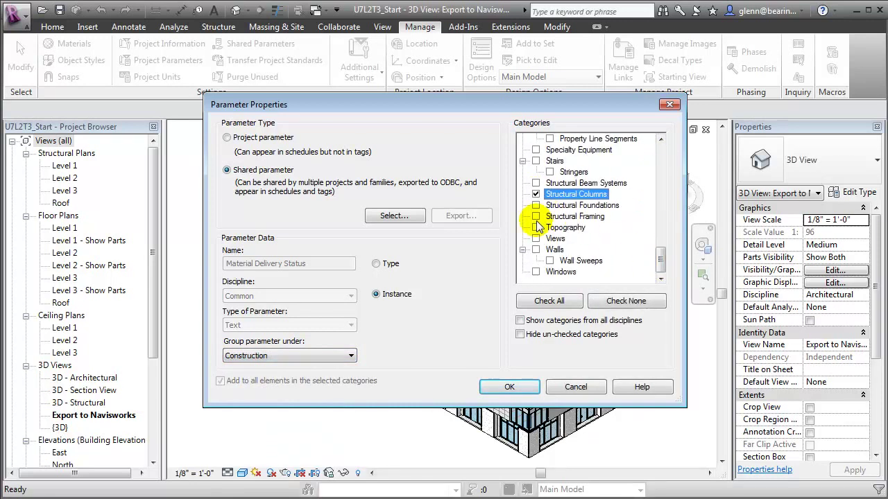
left_click(535, 216)
left_click(510, 387)
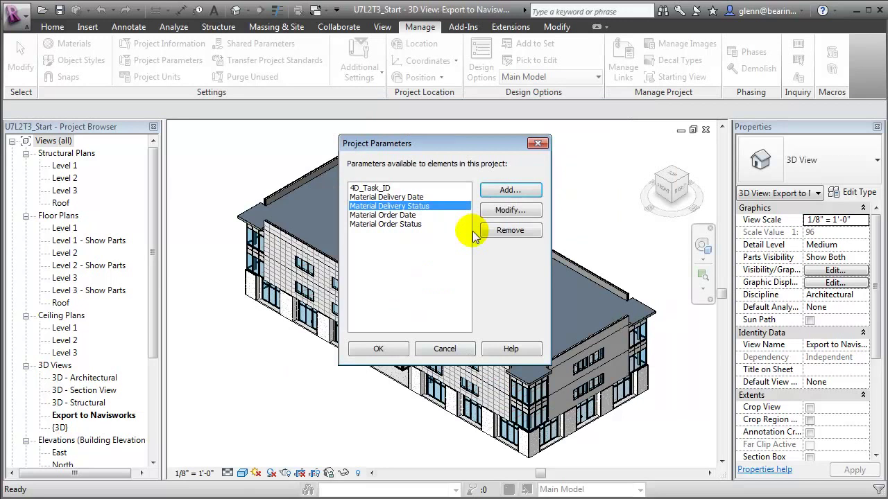
- Add a project parameter using shared Material Location from Materials Management
left_click(507, 192)
left_click(266, 175)
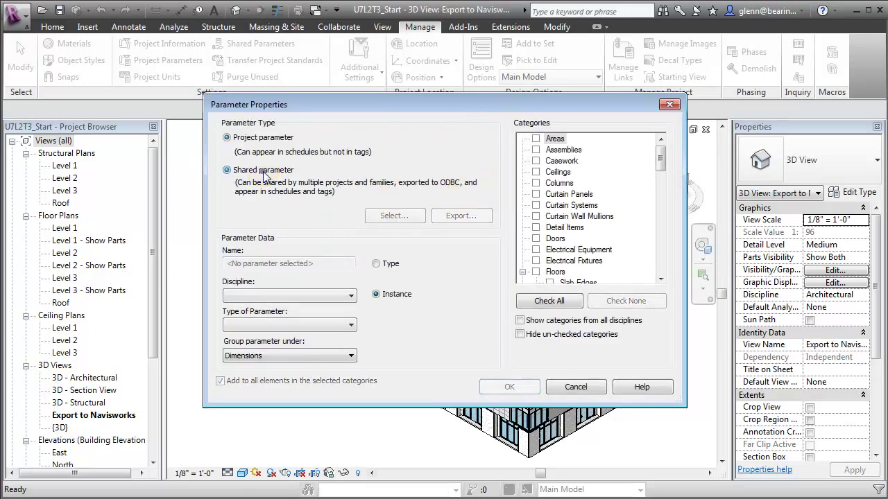
left_click(392, 216)
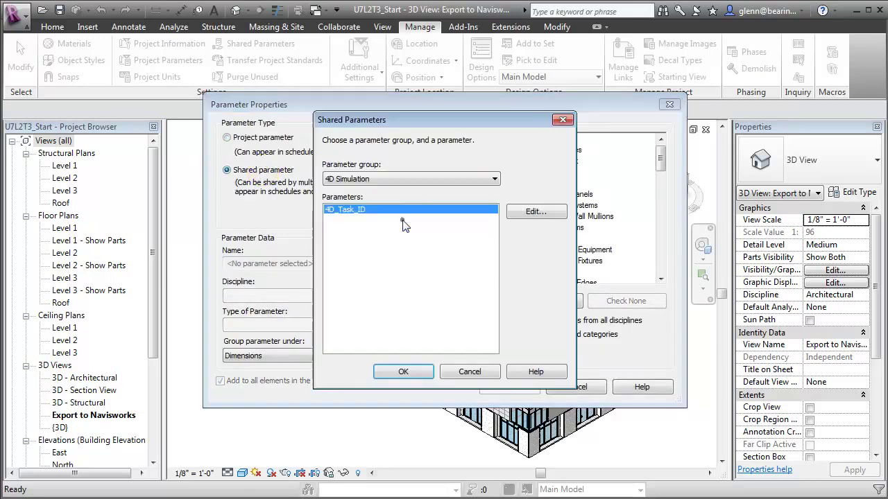
left_click(432, 180)
left_click(434, 198)
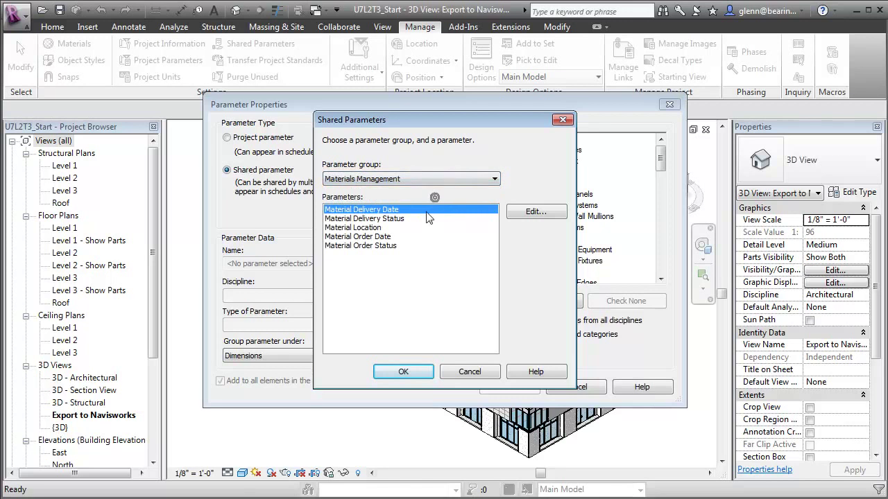
left_click(392, 228)
left_click(401, 373)
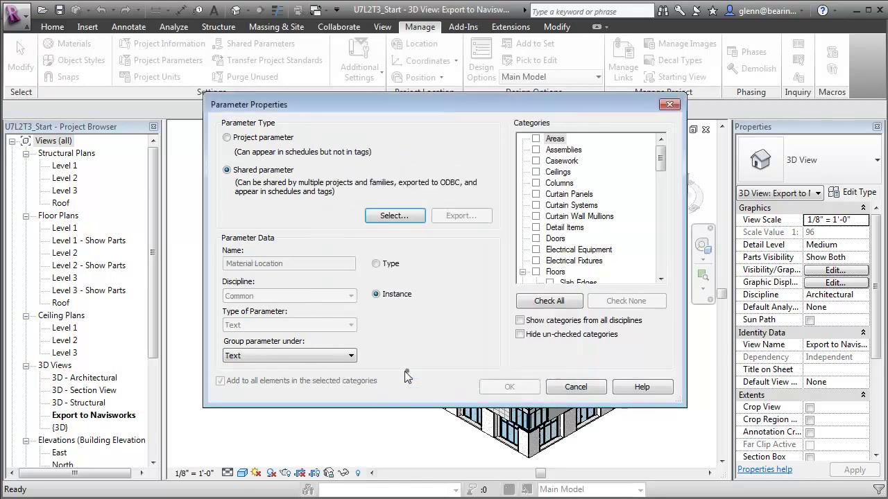
- Group Material Location under Construction for Structural Columns and Framing, then close Project Parameters
left_click(309, 356)
left_click_drag(353, 423, 353, 374)
left_click(292, 380)
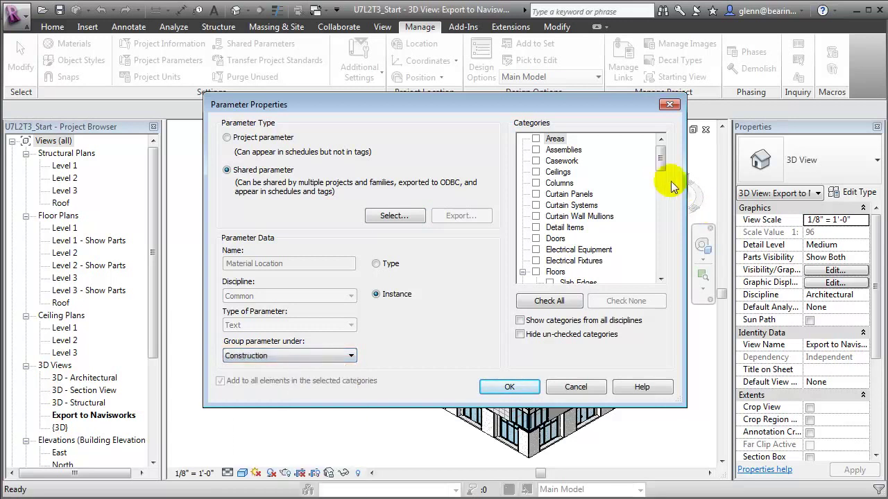
left_click_drag(660, 159, 664, 272)
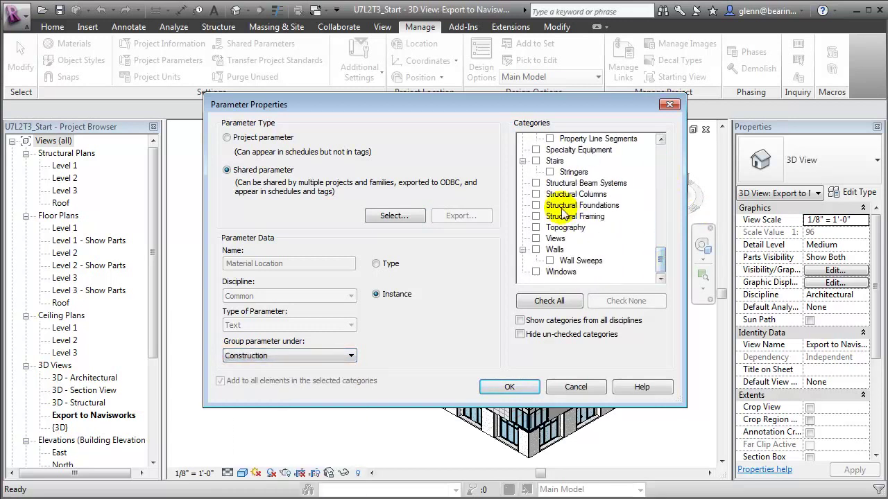
left_click(536, 194)
left_click(536, 216)
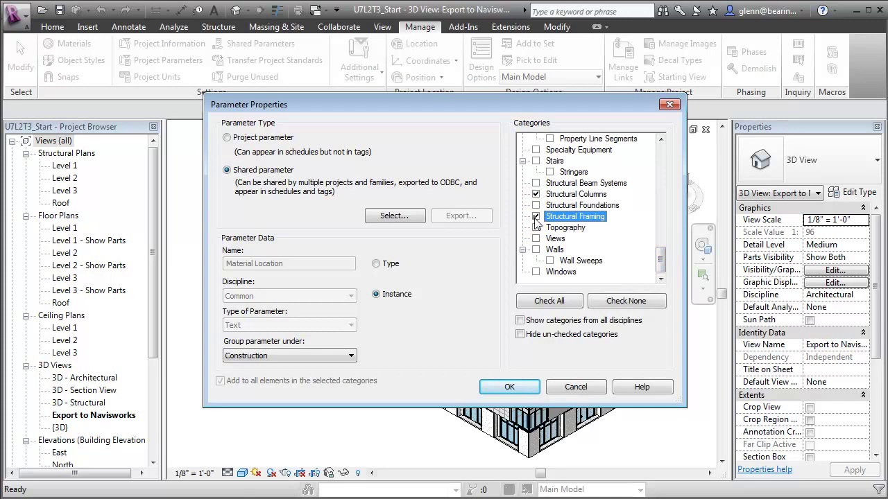
left_click(519, 386)
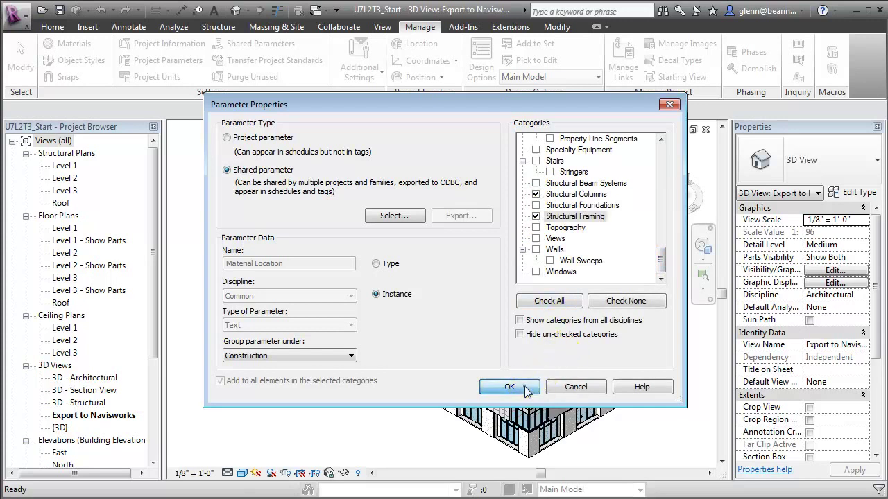
left_click(389, 346)
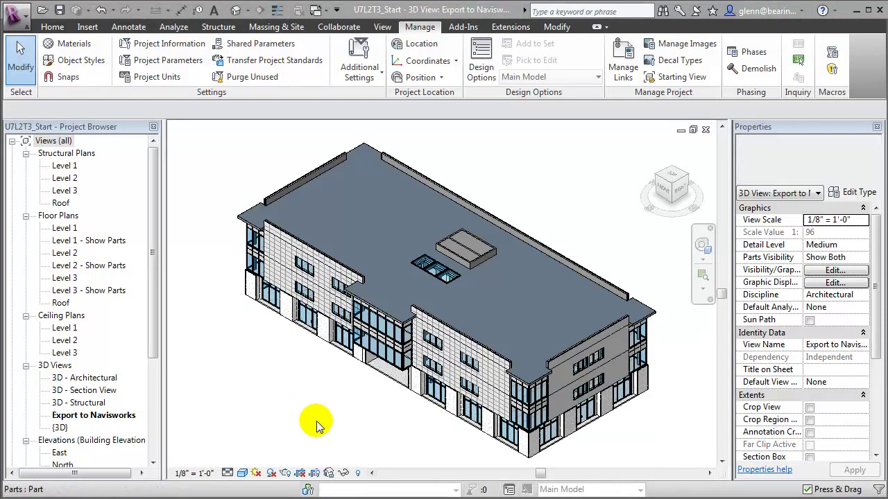
- Open the 3D - Structural view and select a corner column to show its properties
left_click(97, 404)
double_click(97, 404)
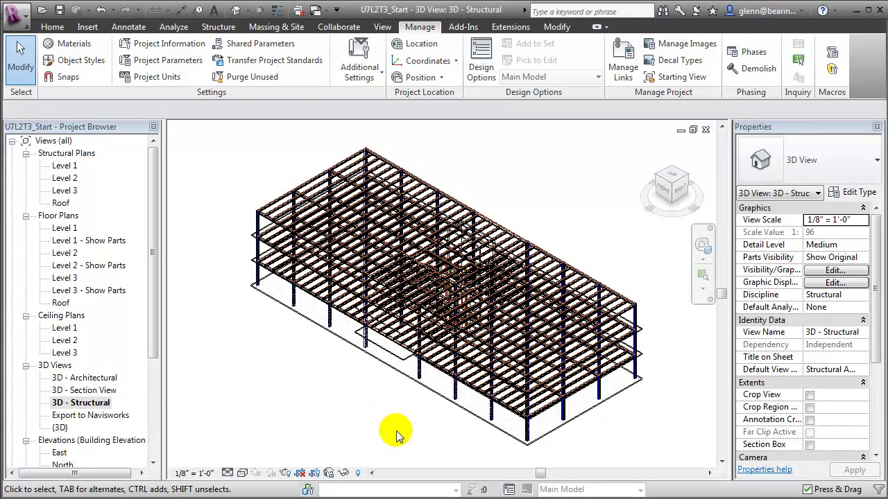
left_click(494, 416)
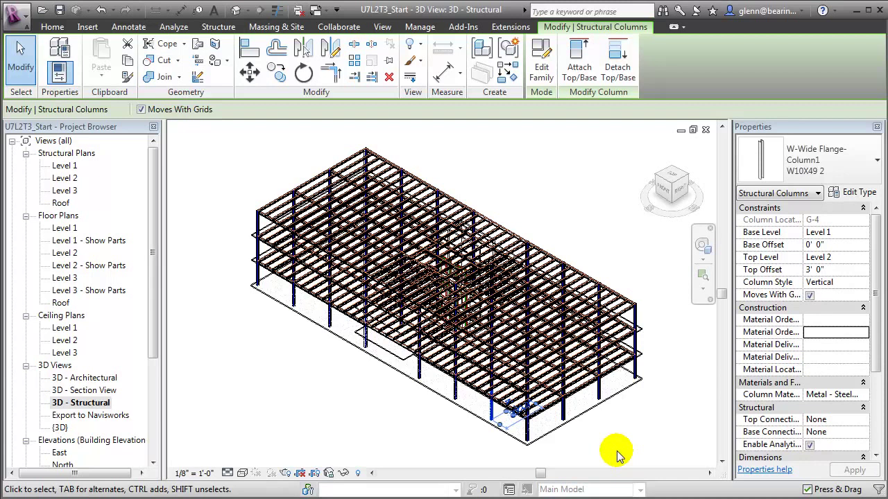
- Give the column Material Order Status 'Ordered' and Delivery Status 'Not Delivered', apply, and deselect
left_click(862, 334)
type("Ordered")
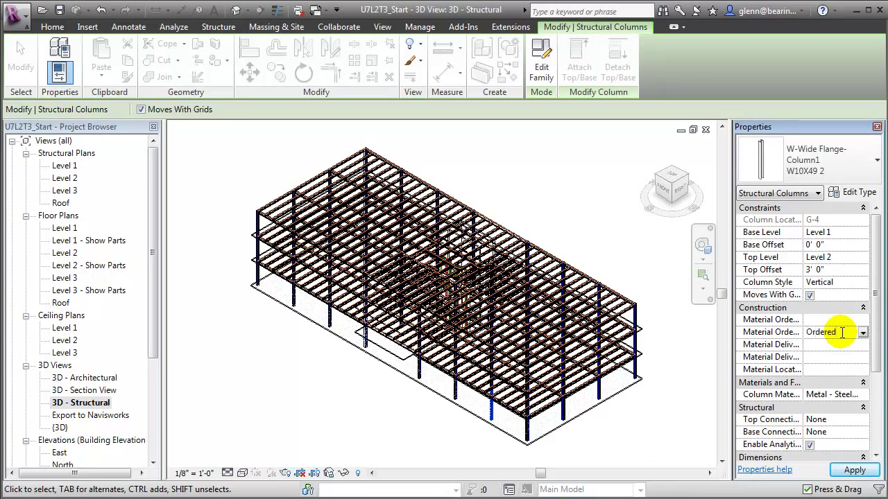
left_click(819, 355)
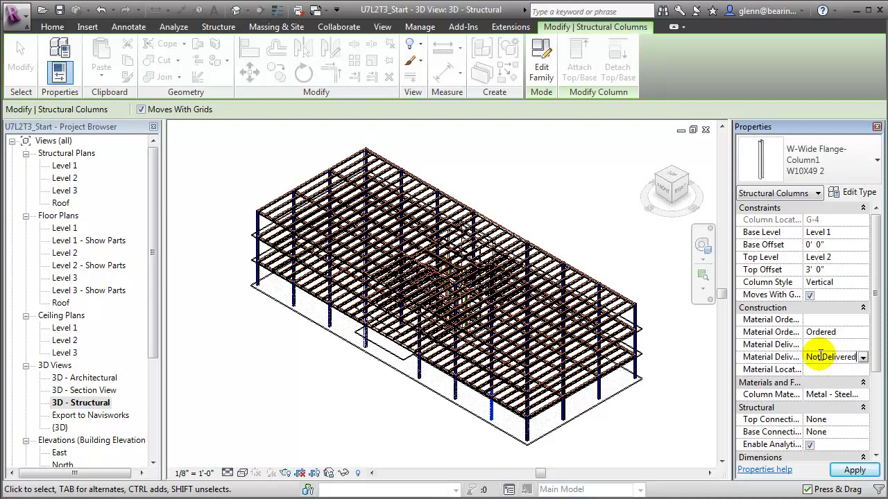
left_click(853, 470)
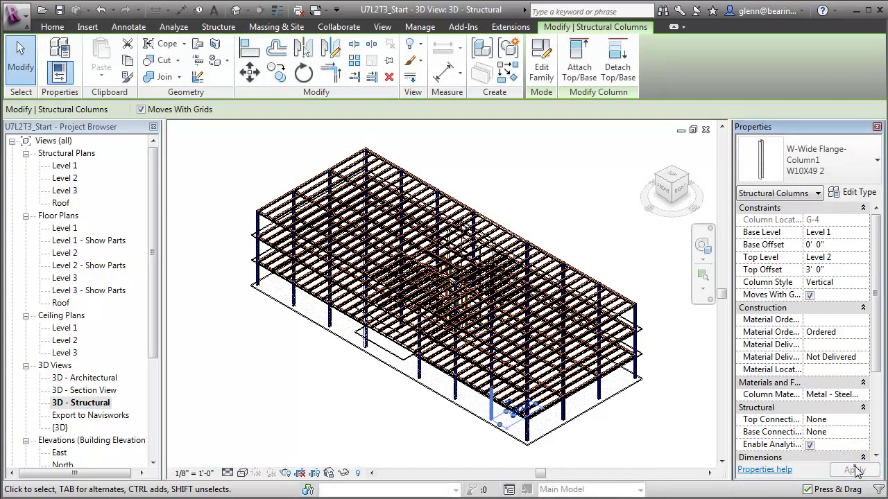
left_click(662, 440)
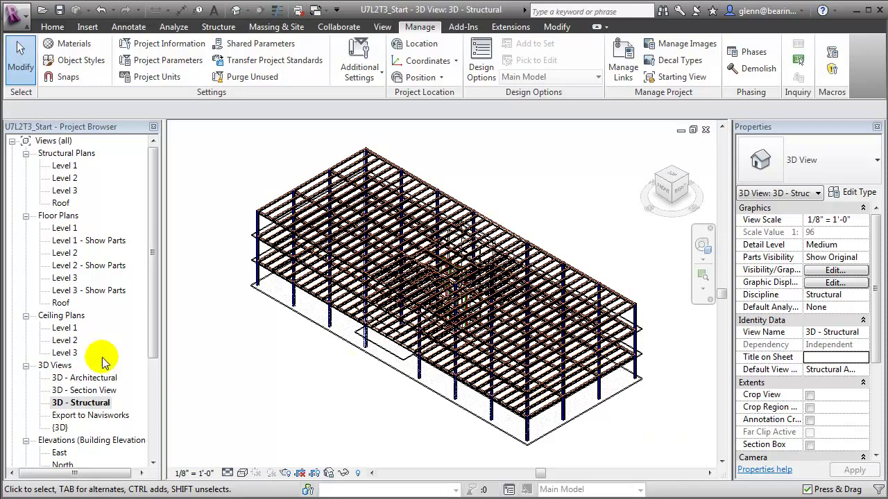
- In the Level 1 ceiling plan, filter a window selection to just the 34 structural columns
double_click(60, 330)
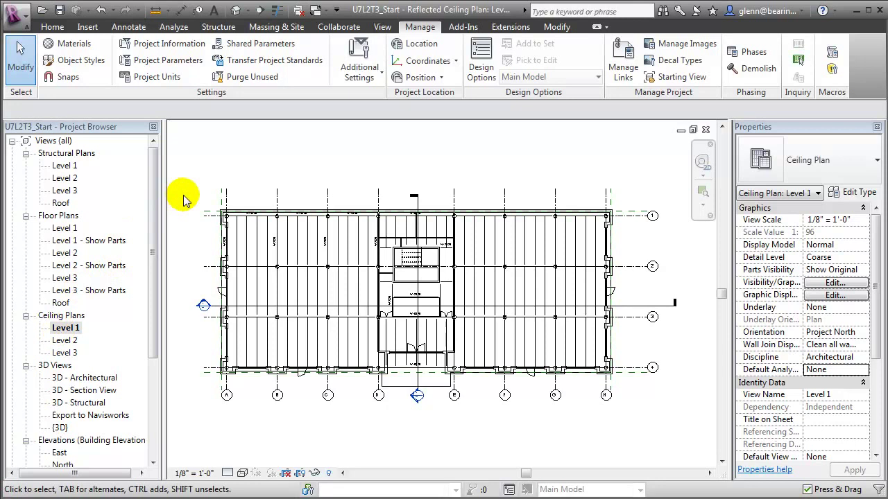
mouse_move(195, 185)
left_mouse_down()
mouse_move(305, 292)
mouse_move(668, 412)
left_mouse_up()
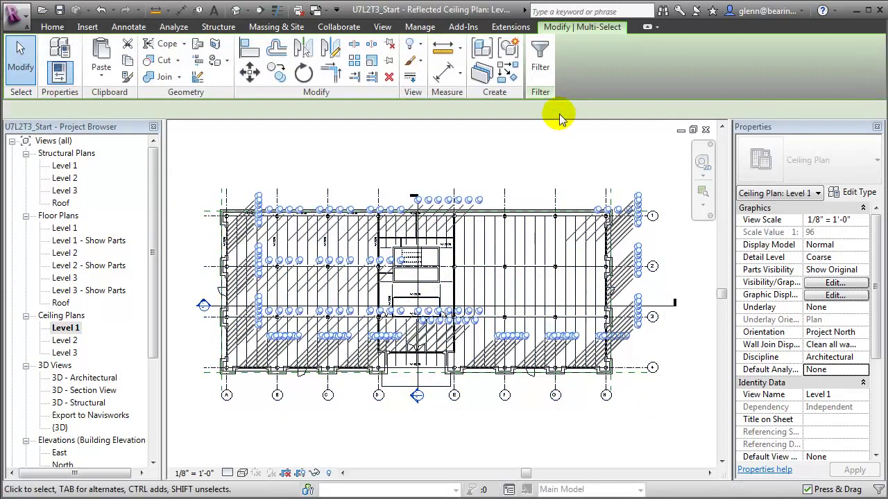
left_click(541, 66)
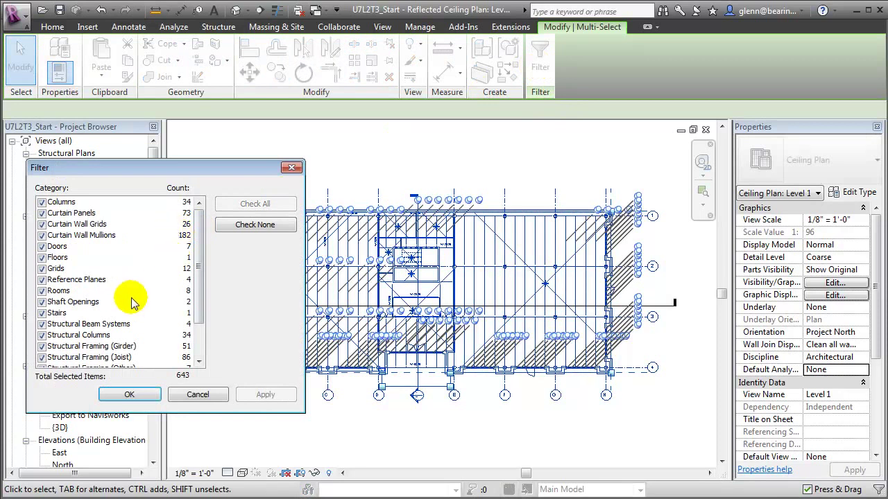
left_click(229, 227)
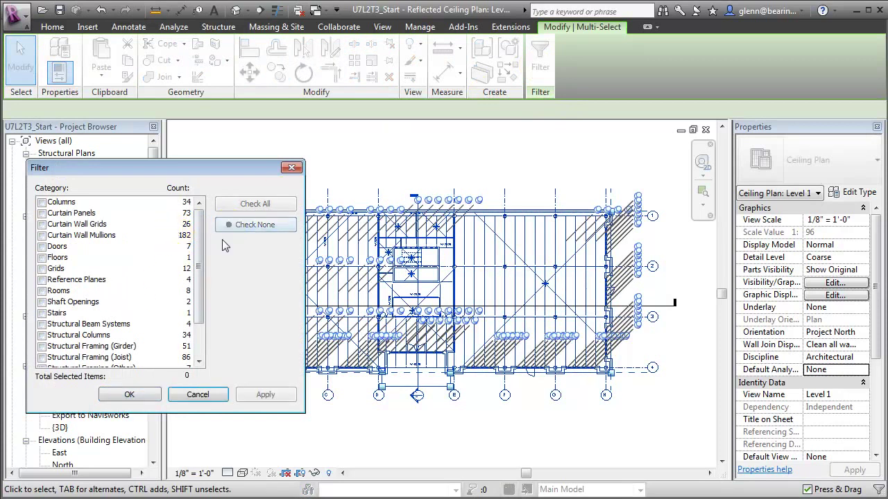
left_click(42, 335)
left_click(122, 394)
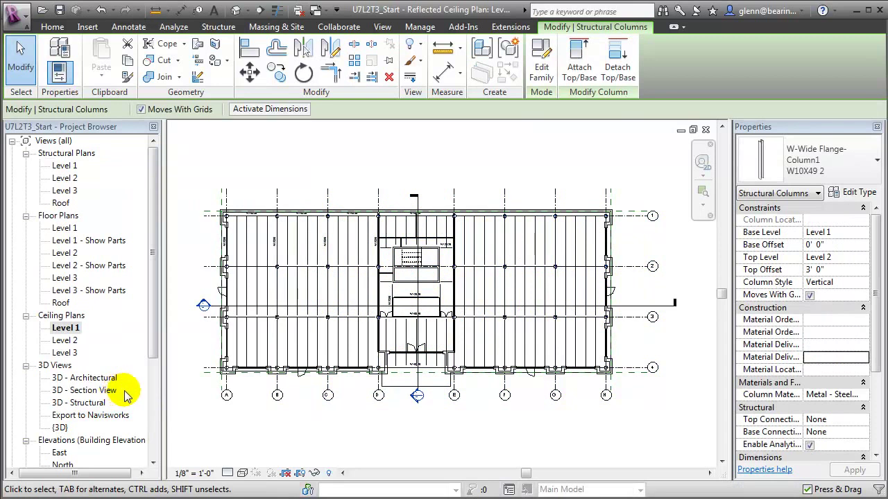
- Set the selected columns to Ordered and Not Delivered, then clear the selection
left_click(863, 333)
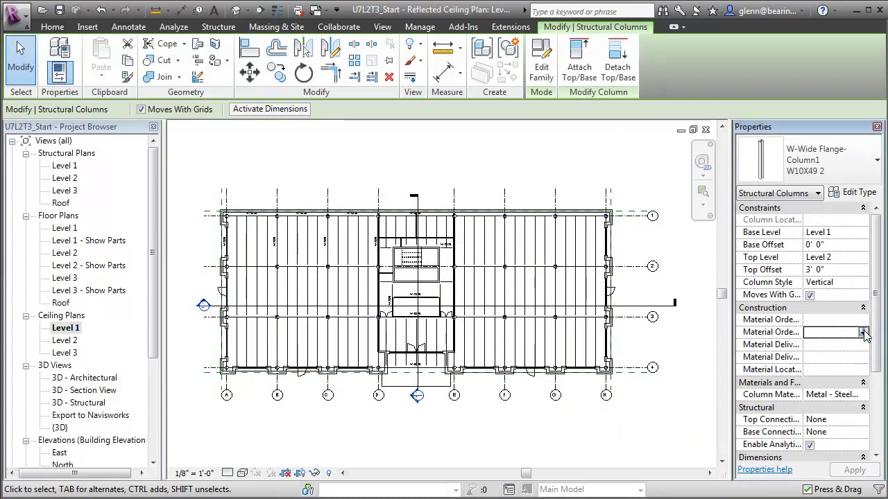
left_click(837, 344)
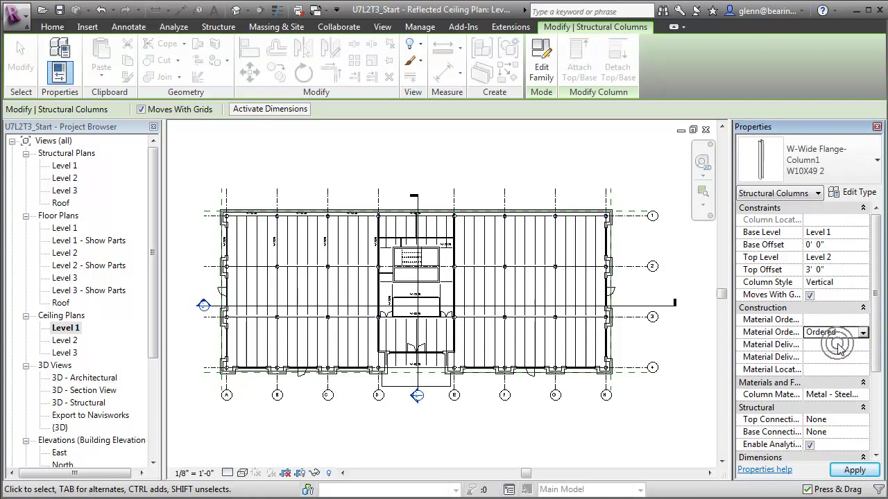
left_click(852, 357)
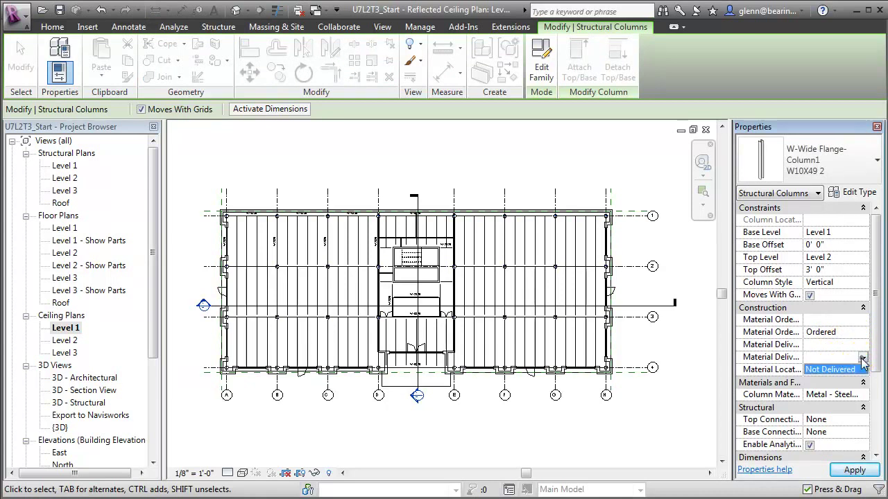
left_click(832, 369)
left_click(655, 424)
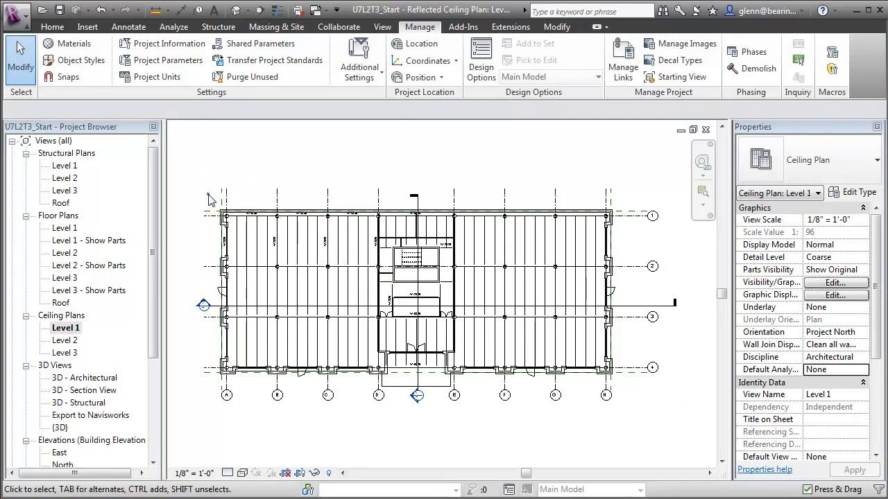
- Window-select the plan's left portion and filter the selection to the nine structural columns
left_click_drag(208, 199, 347, 337)
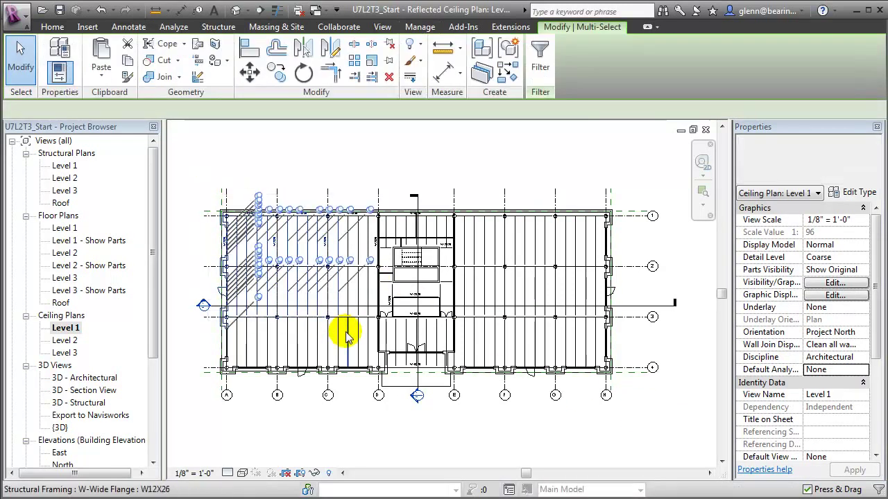
left_click(539, 58)
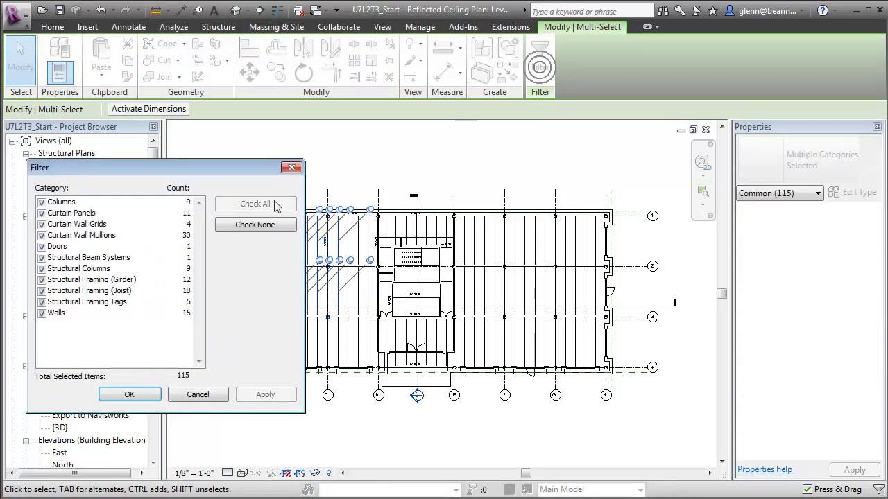
left_click(242, 225)
left_click(42, 269)
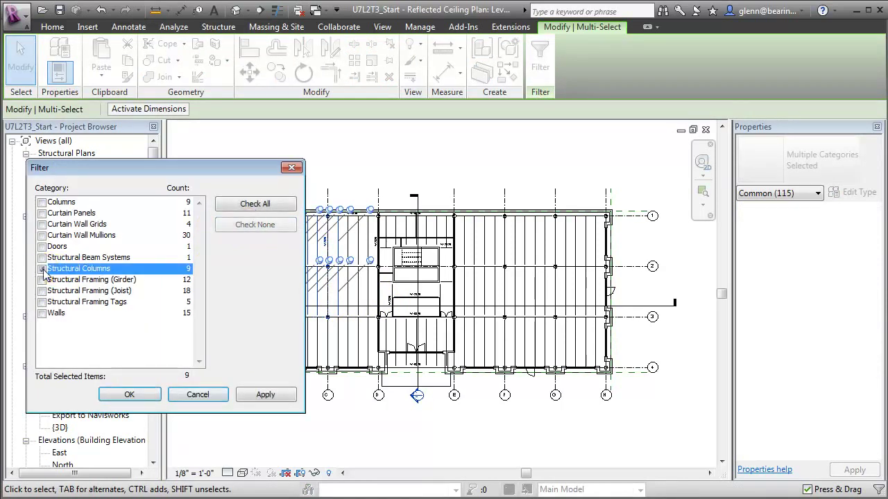
left_click(125, 393)
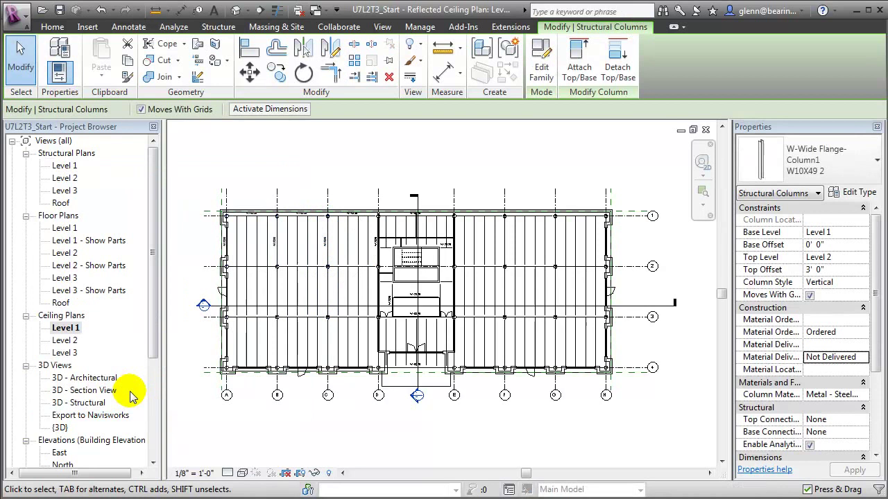
- Set the columns' Material Delivery Status to Delivered and Material Location to Staging Area
left_click(860, 360)
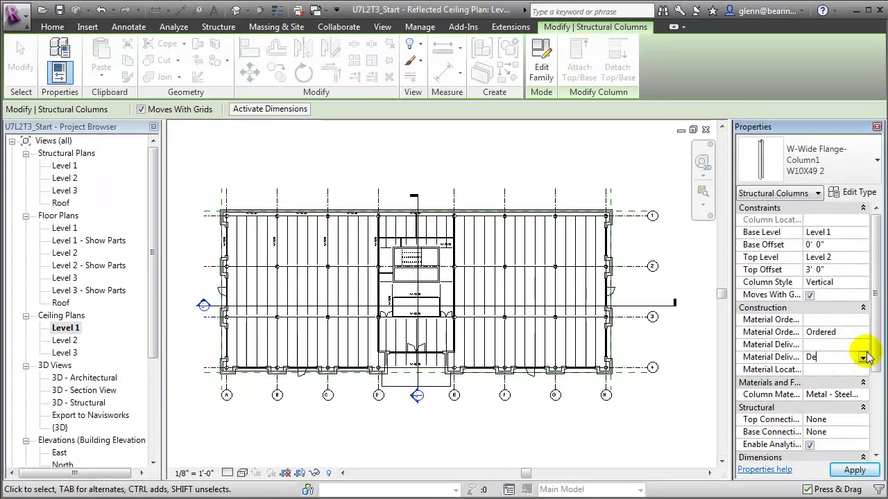
type("livered")
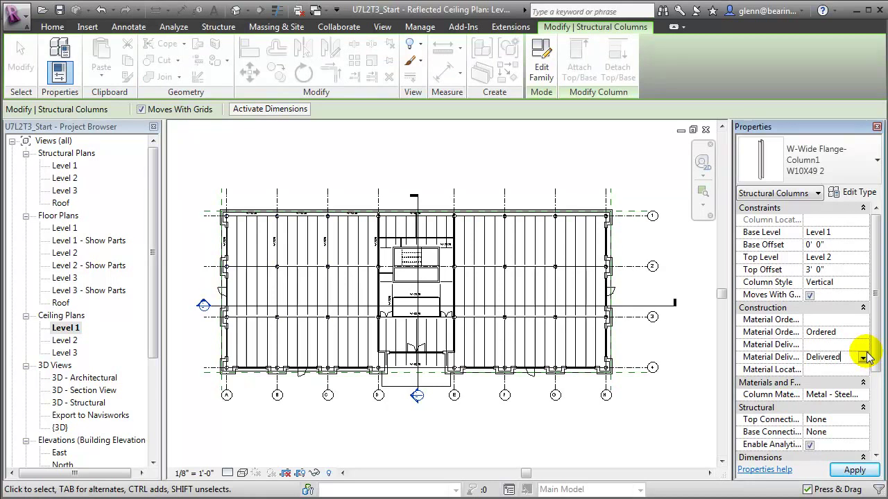
key("Return")
type("Stag")
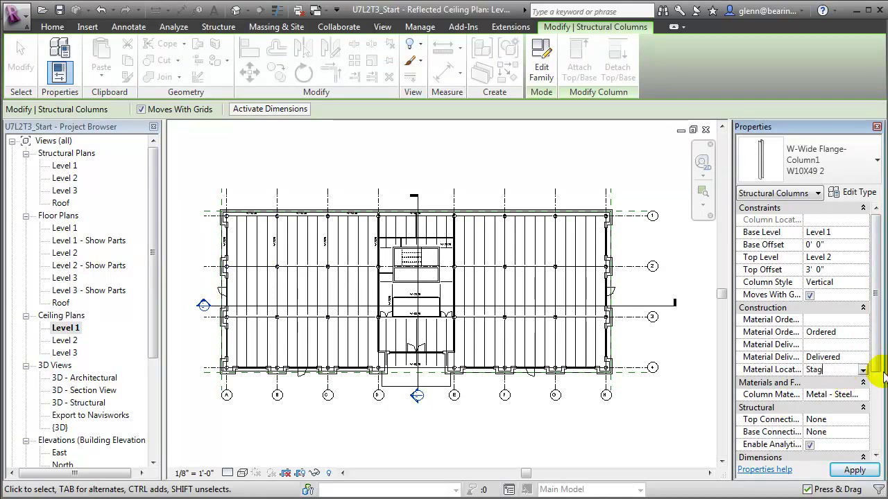
type("ing a")
key("Return")
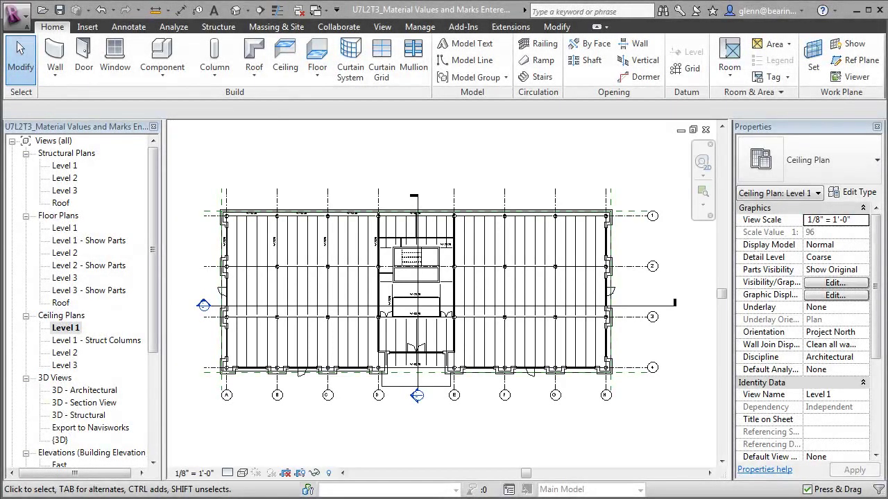
- Create a new Schedule/Quantities view for the Structural Columns category
left_click(383, 29)
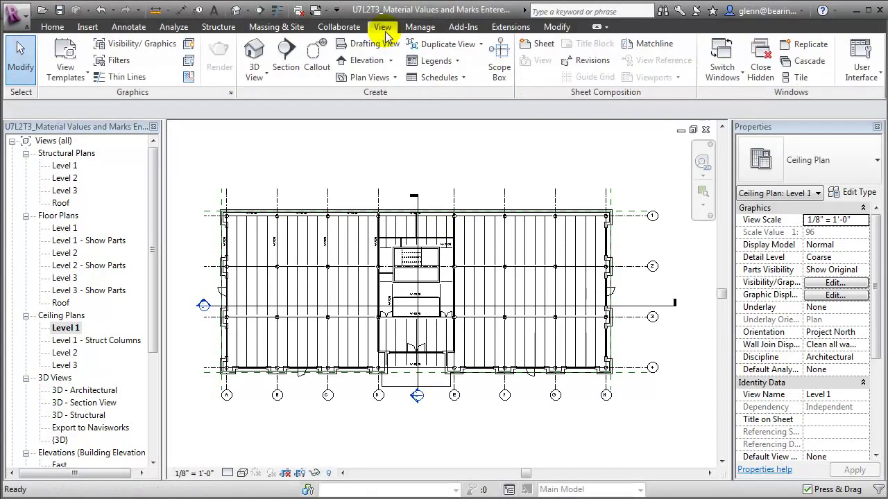
left_click(435, 77)
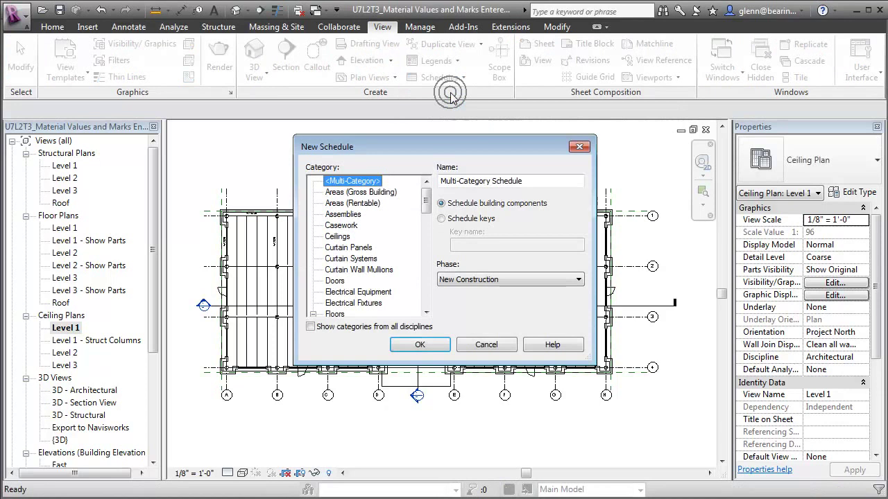
left_click_drag(427, 208, 425, 288)
left_click(374, 261)
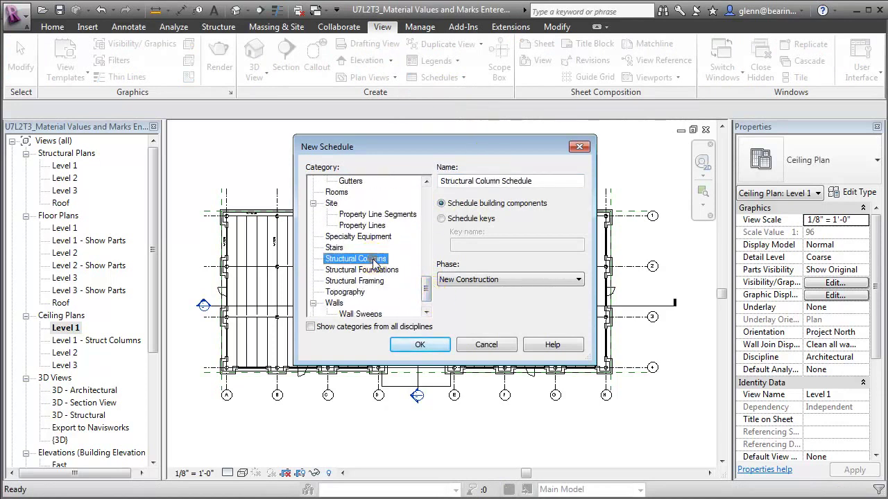
left_click(421, 344)
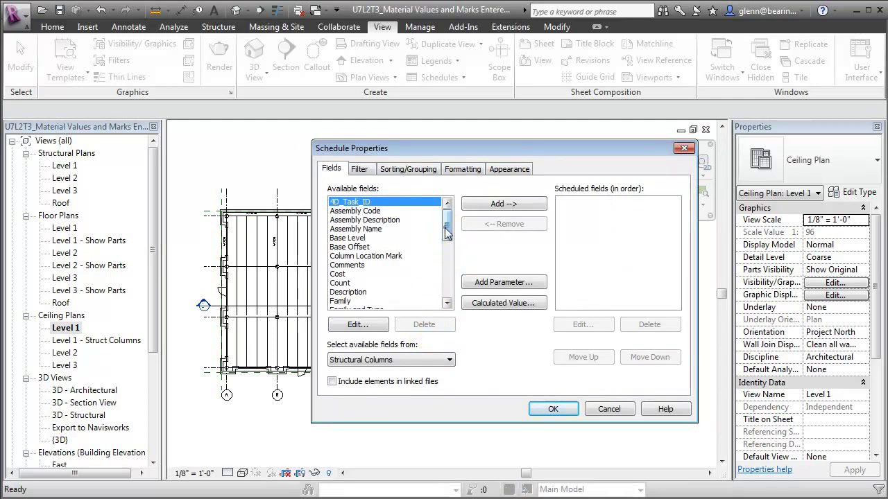
- Add the Base Level, Mark and 4D_Task_ID fields to the column schedule
left_click_drag(447, 232, 446, 239)
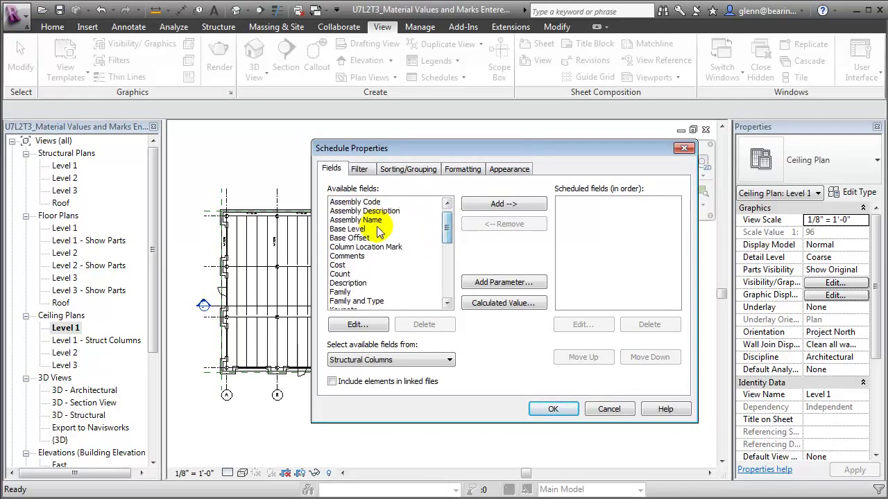
left_click(377, 228)
left_click(478, 204)
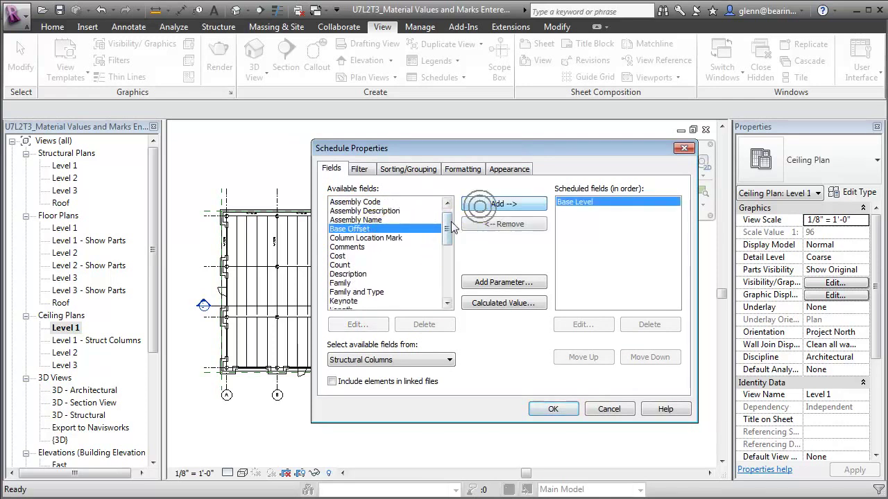
left_click_drag(448, 223, 447, 241)
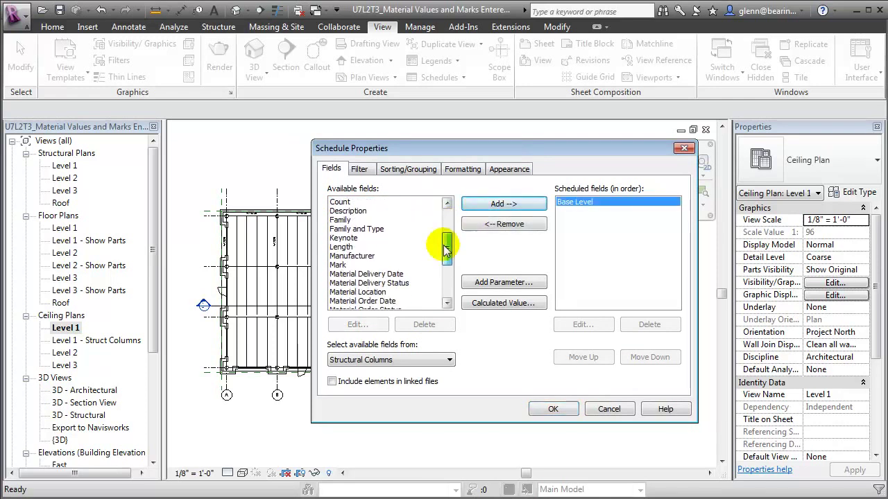
left_click(337, 264)
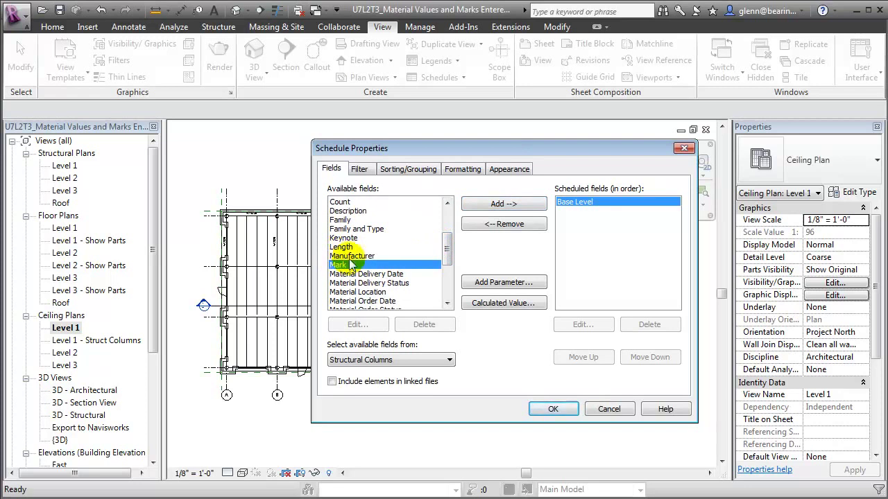
left_click(494, 204)
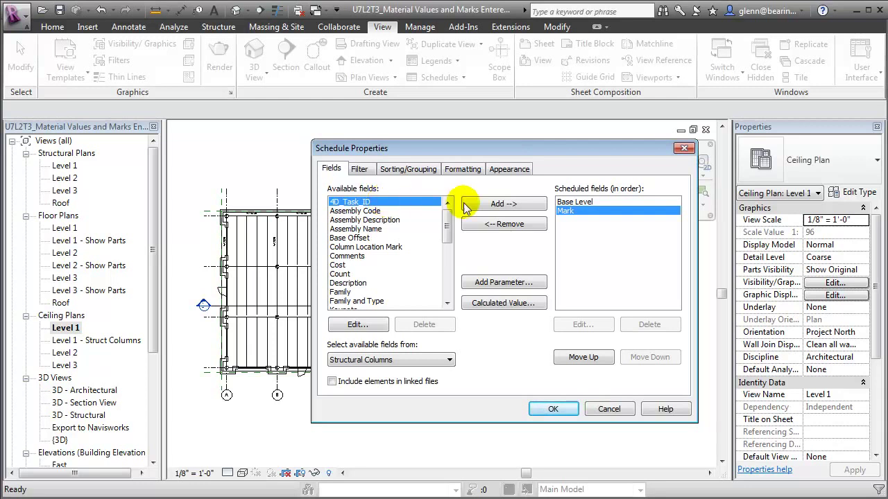
left_click(493, 204)
- Add Material Order Date, Order Status, Delivery Date, Delivery Status and Location fields
left_click_drag(447, 231, 449, 267)
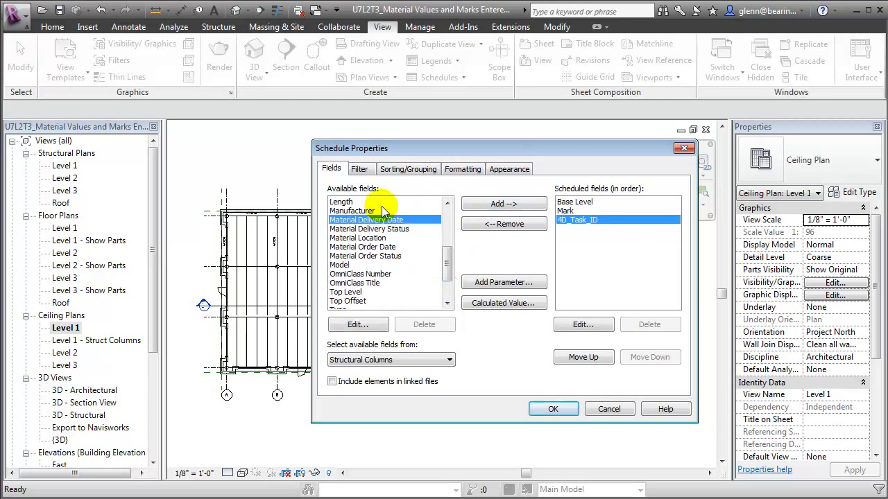
left_click(385, 247)
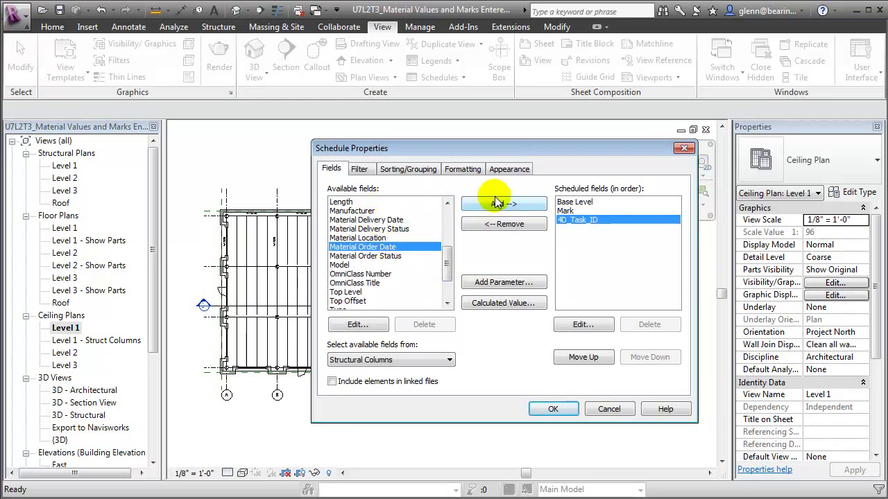
left_click(493, 205)
left_click(480, 212)
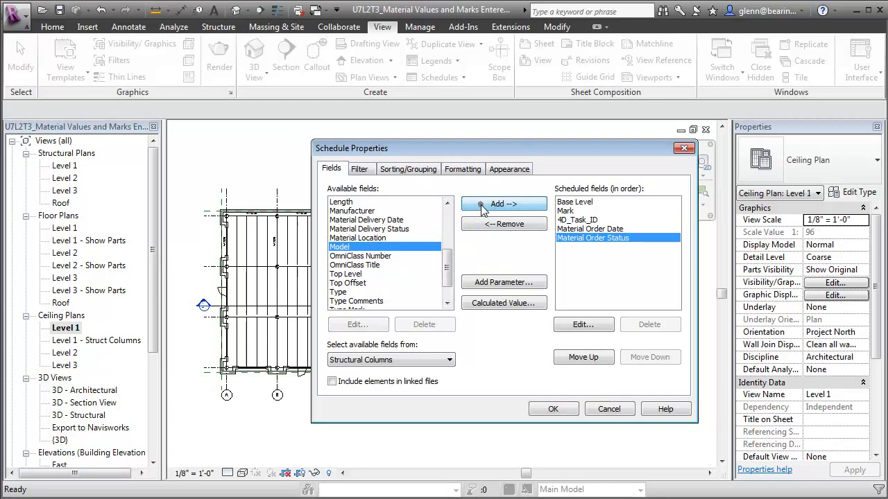
left_click(402, 220)
left_click(480, 206)
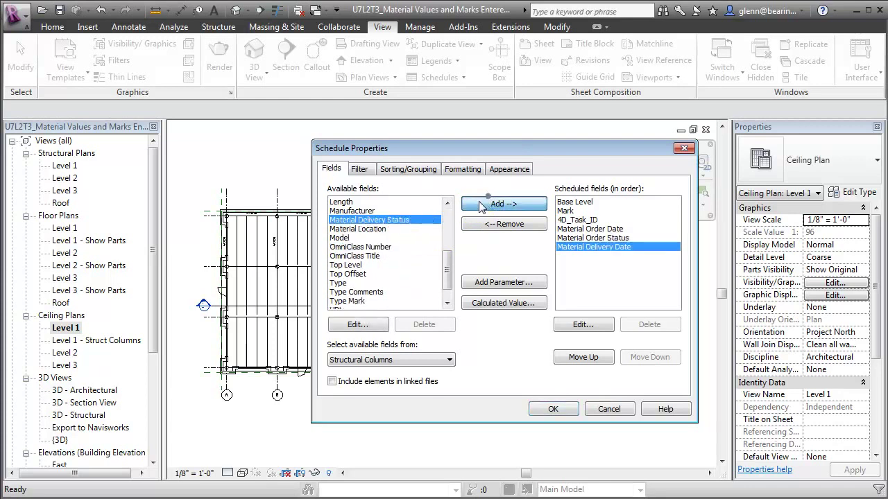
left_click(492, 208)
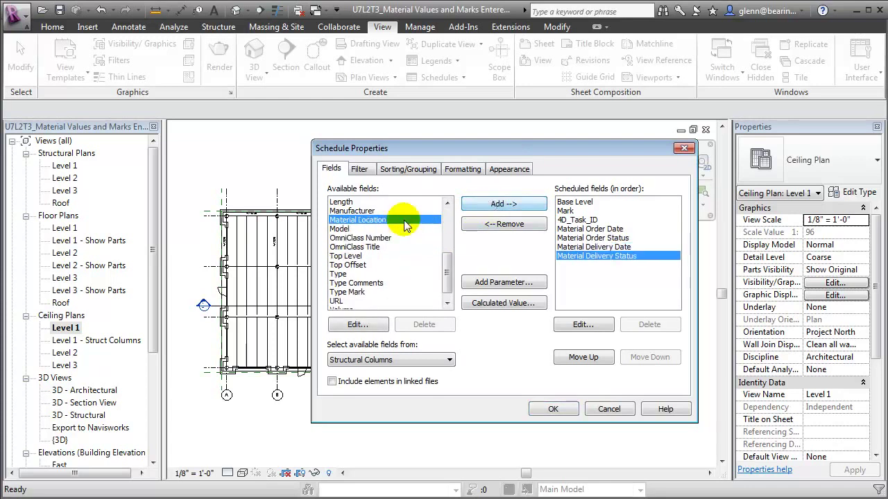
left_click(503, 208)
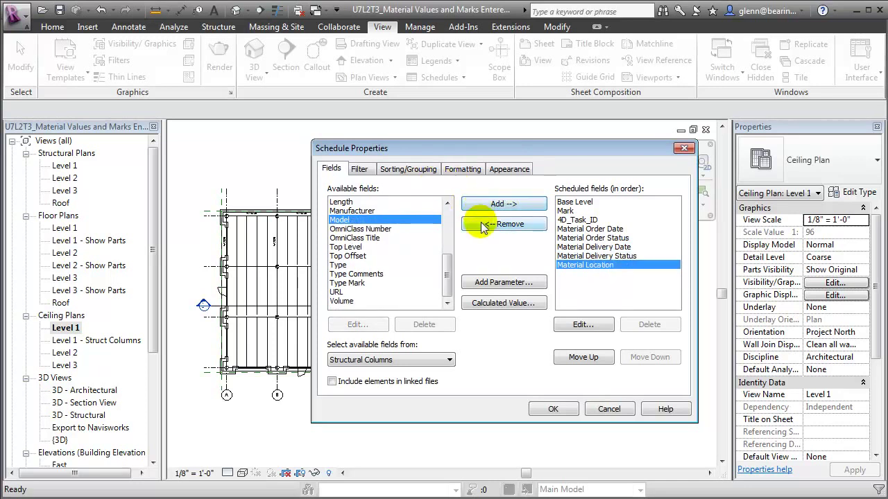
left_click(425, 169)
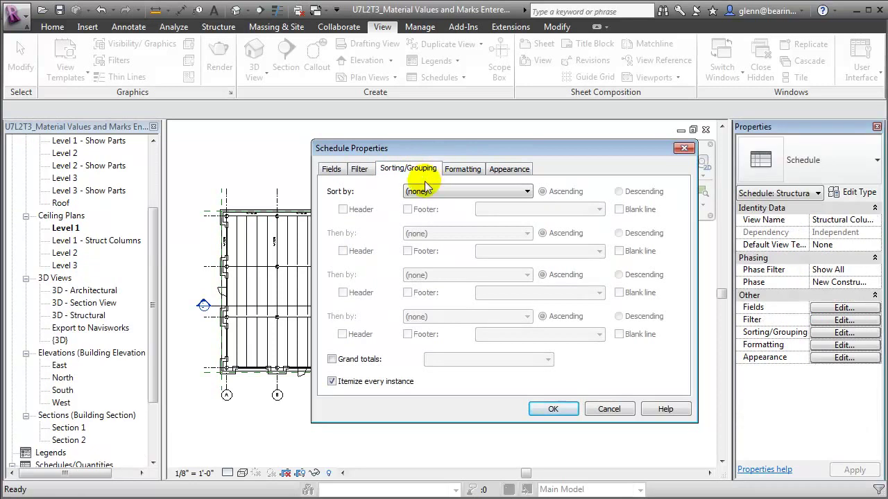
- Sort the schedule by 4D_Task_ID, then Material Order Status, then Mark
left_click(419, 192)
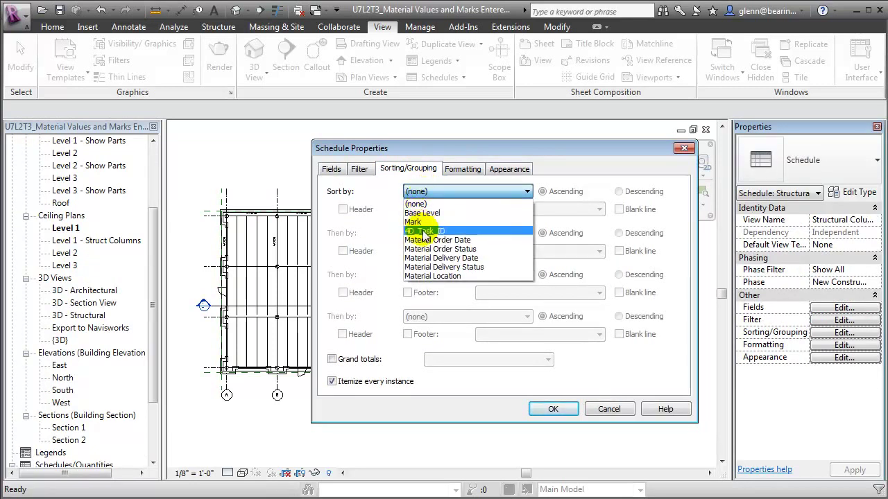
left_click(423, 231)
left_click(419, 233)
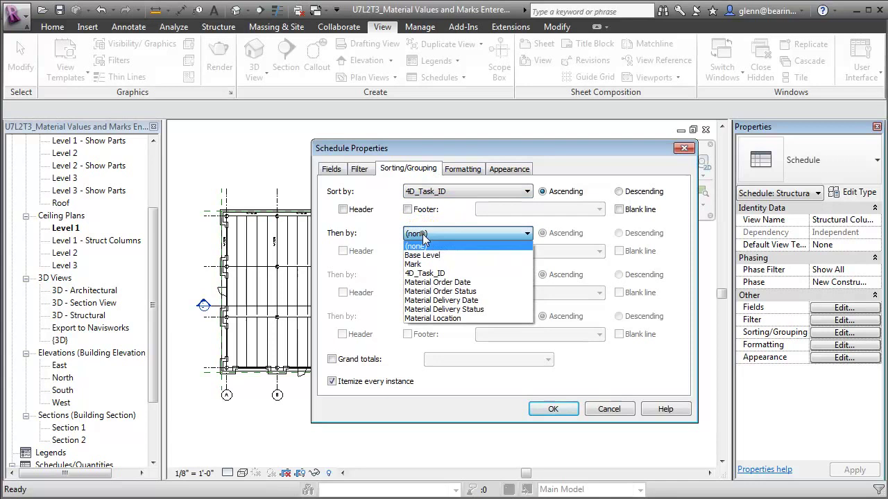
left_click(427, 291)
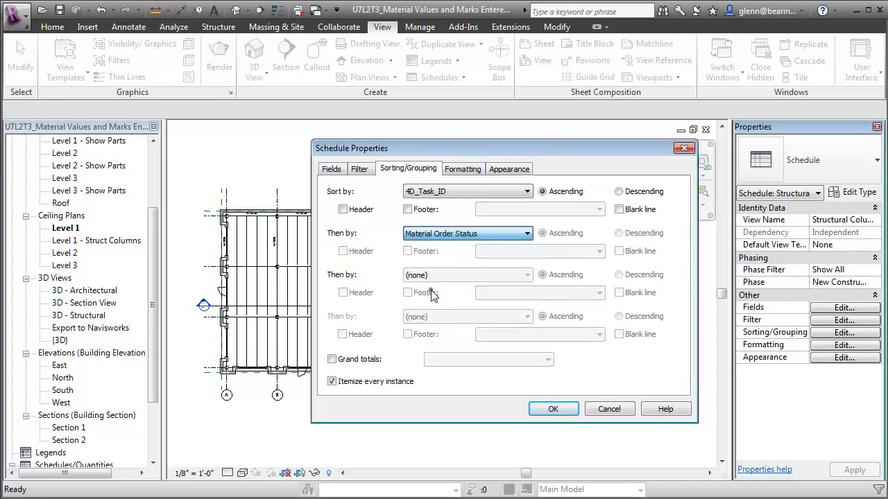
left_click(433, 277)
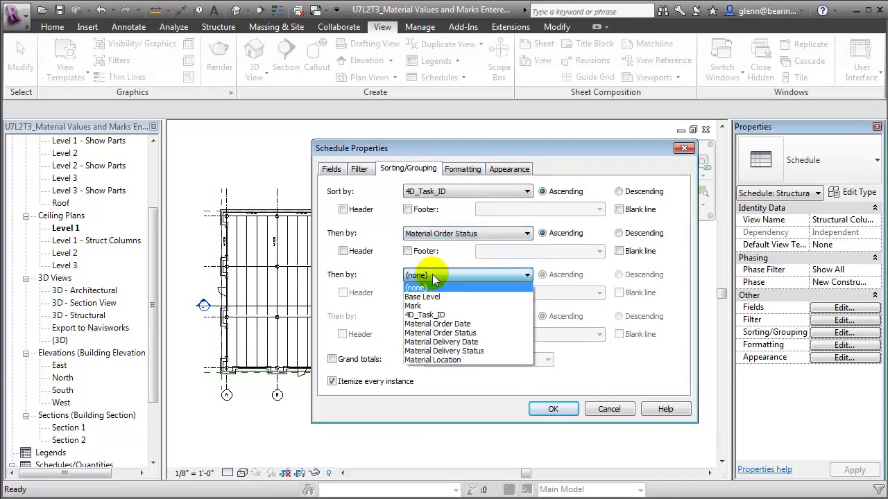
left_click(414, 306)
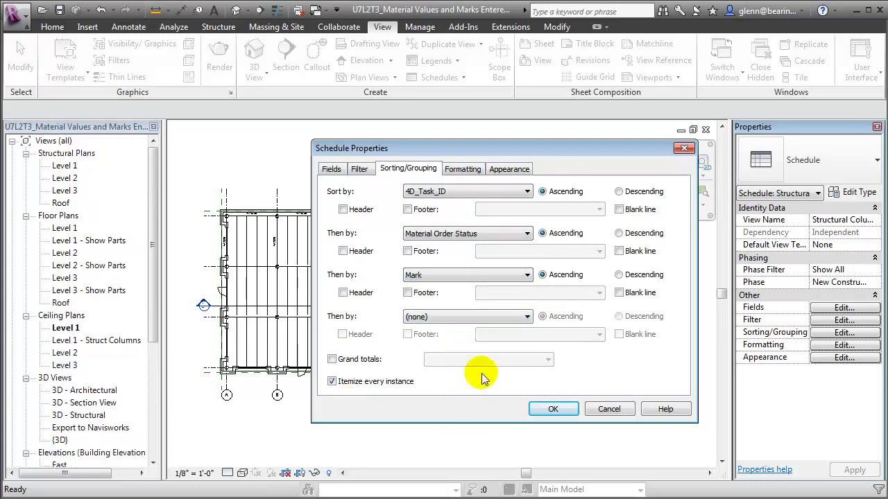
- Give task and order status groups count footers and blank lines, and apply
left_click(407, 210)
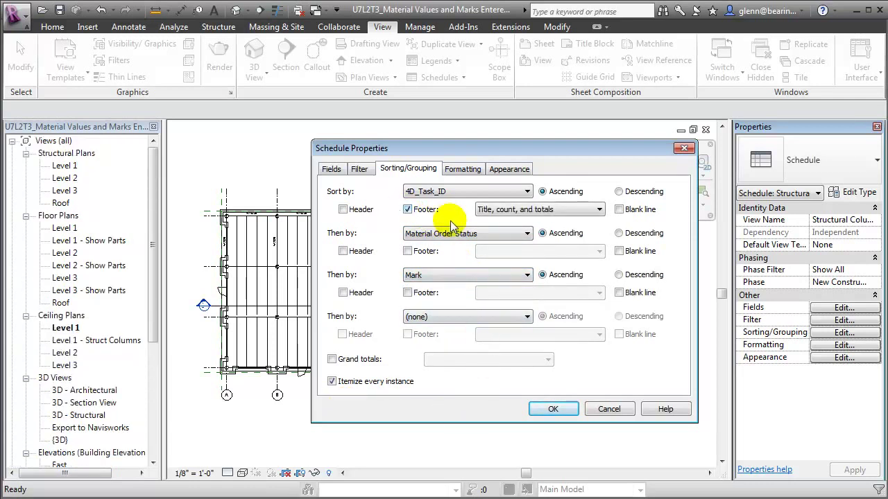
left_click(619, 210)
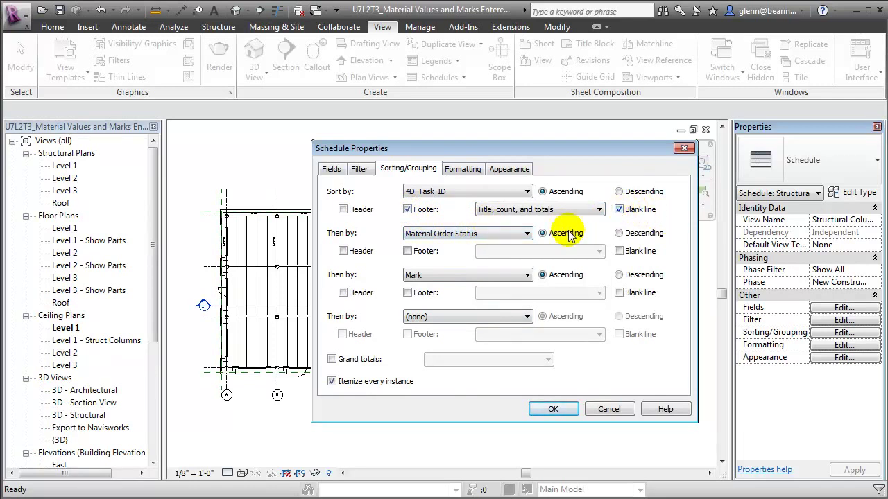
left_click(407, 251)
left_click(619, 251)
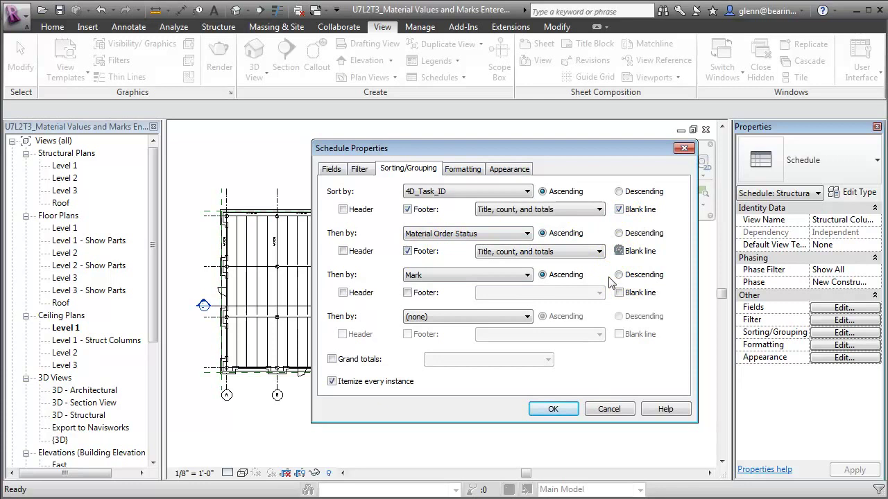
left_click(553, 409)
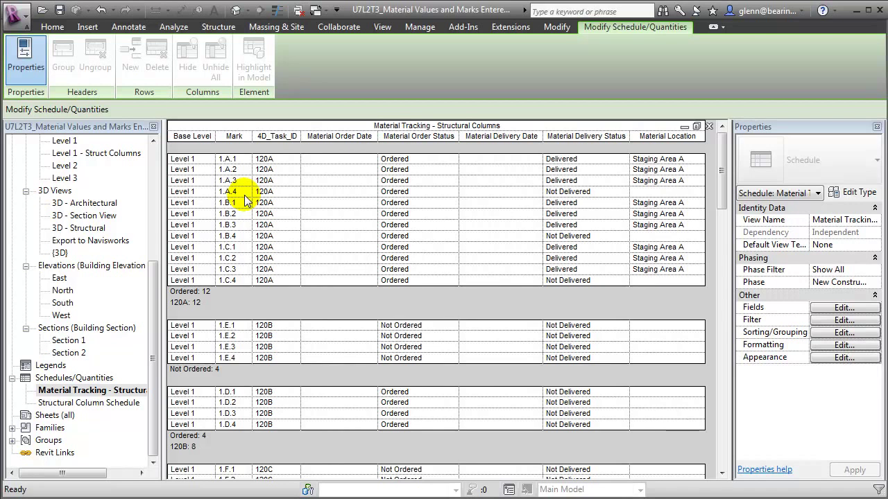
- Mark column 1.A.4 as Delivered with its location set to Staging Area B
left_click(610, 192)
left_click(623, 192)
left_click(610, 202)
left_click(652, 193)
type("Staging Area")
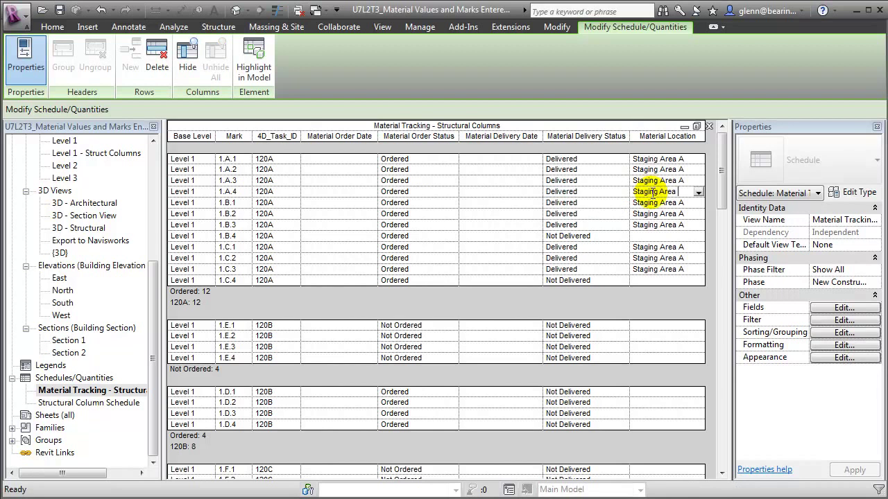
type("B")
key("Return")
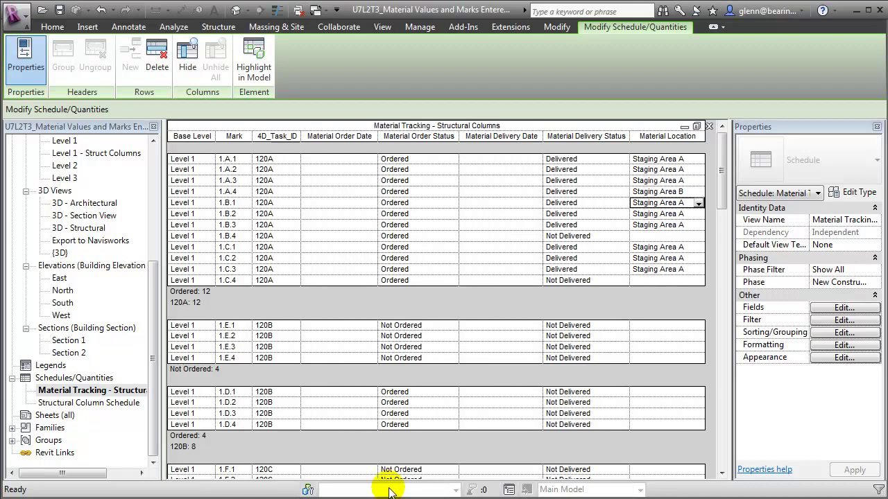
left_click(23, 23)
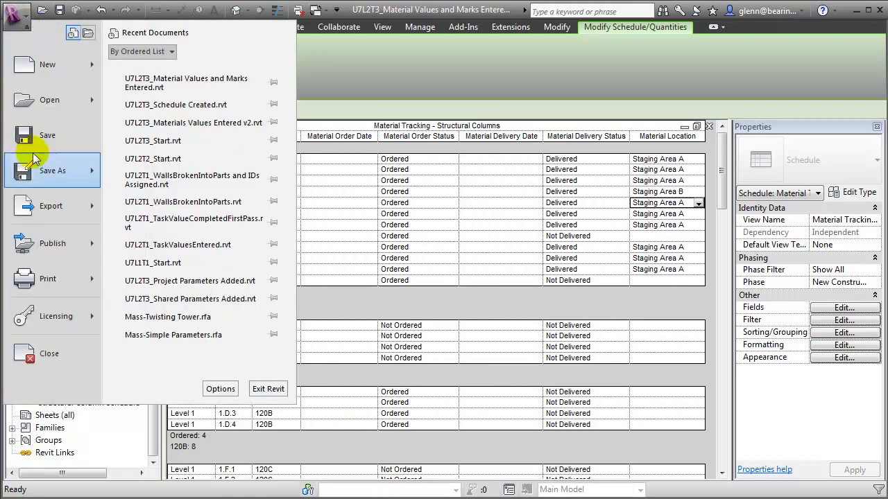
mouse_move(153, 213)
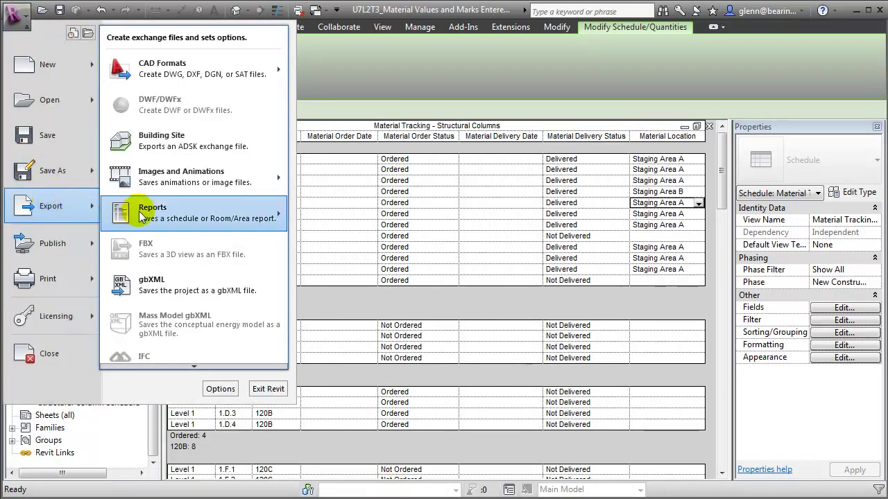
mouse_move(195, 213)
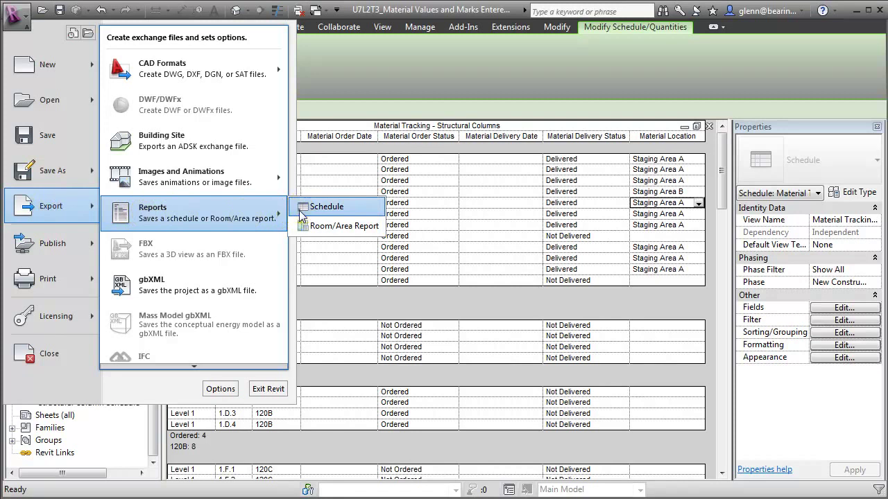
- Cancel the schedule text-report export and open the Export to Navisworks 3D view
left_click(305, 207)
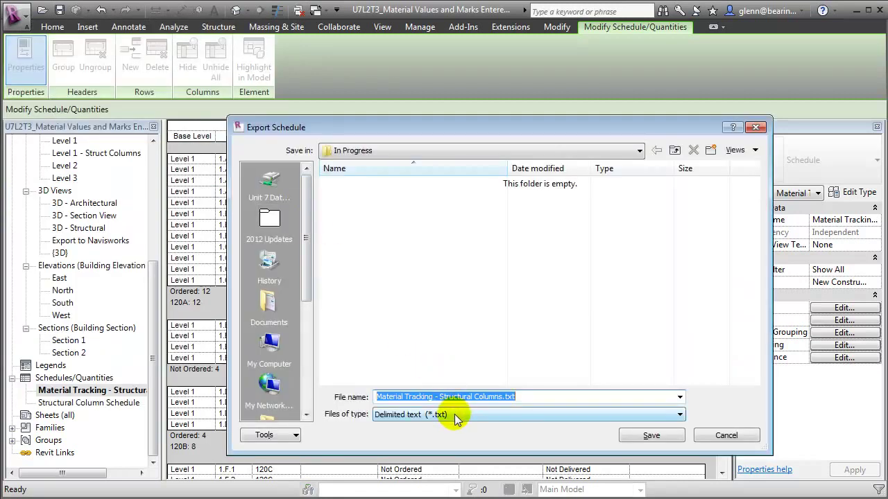
left_click(454, 415)
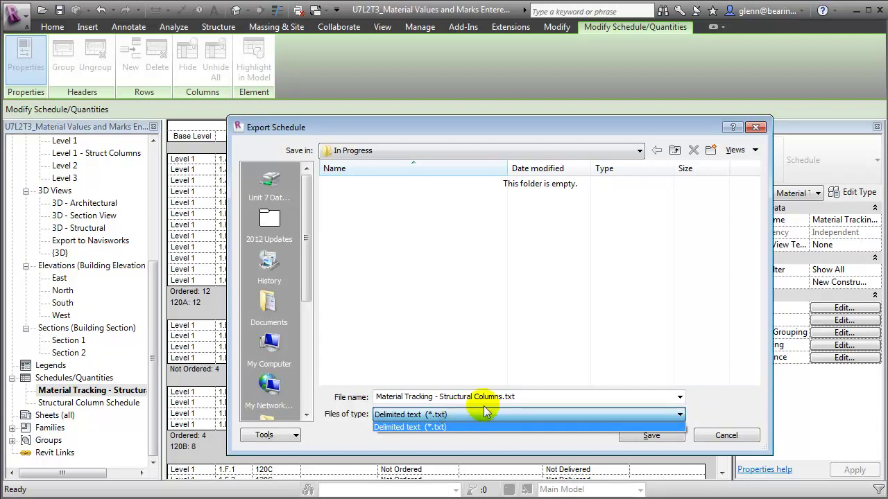
left_click(744, 437)
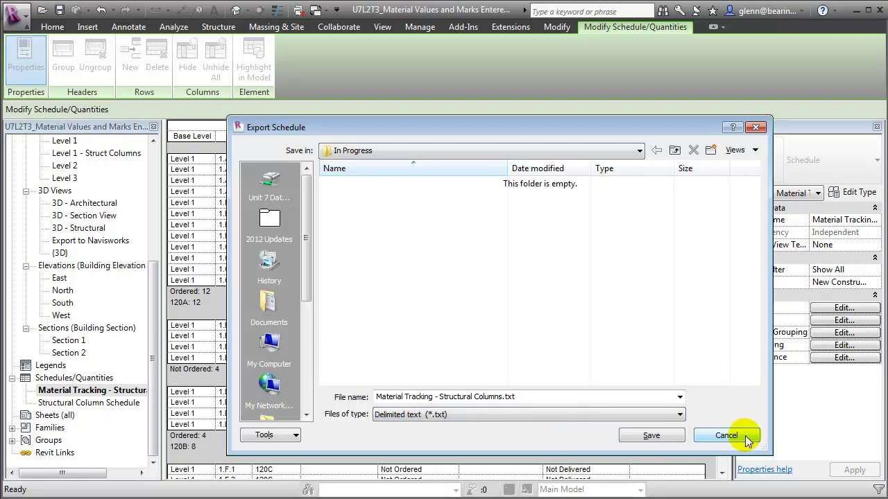
left_click(748, 439)
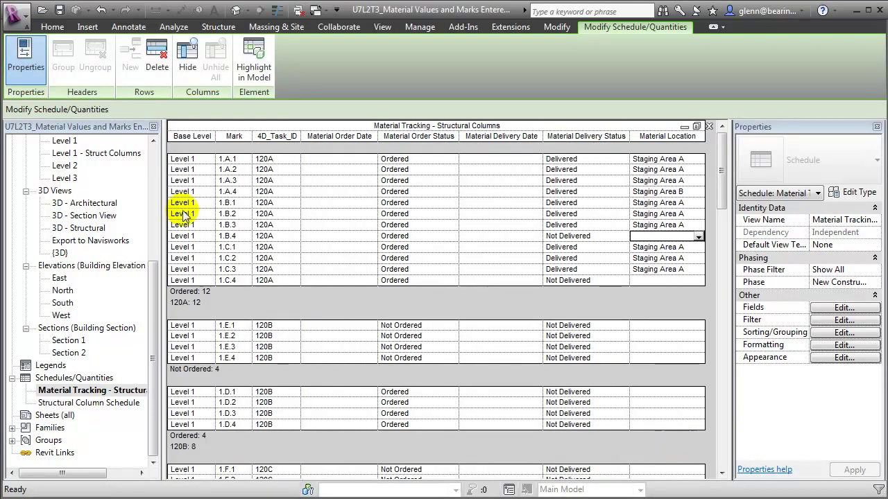
left_click(72, 241)
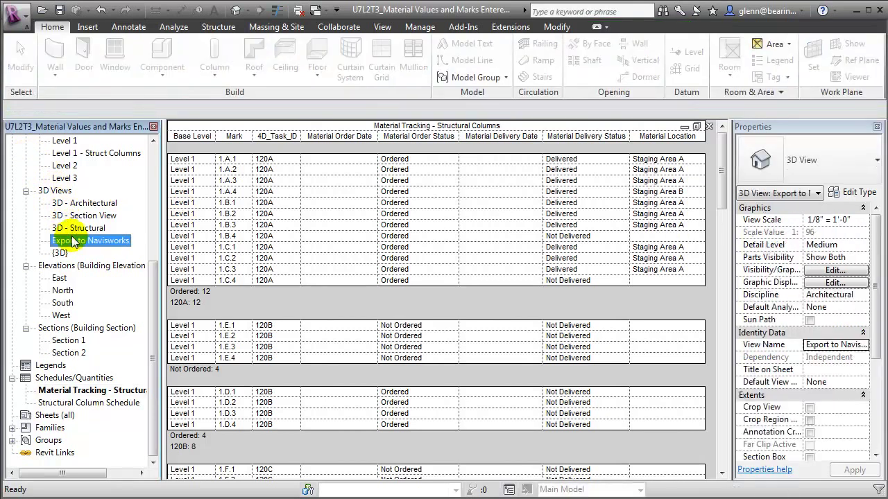
double_click(72, 240)
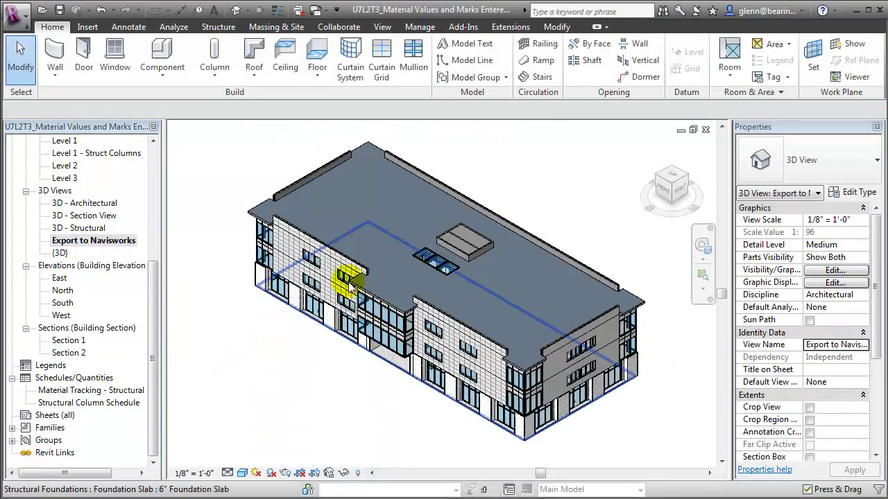
left_click(462, 27)
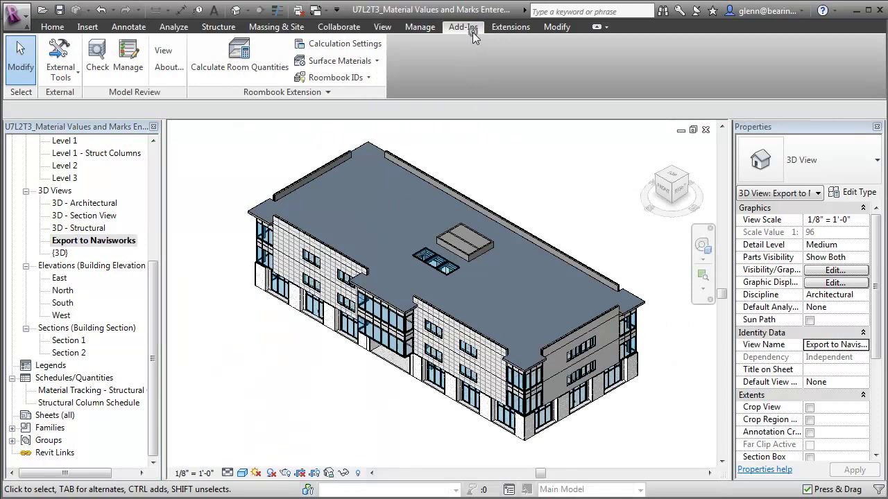
left_click(61, 69)
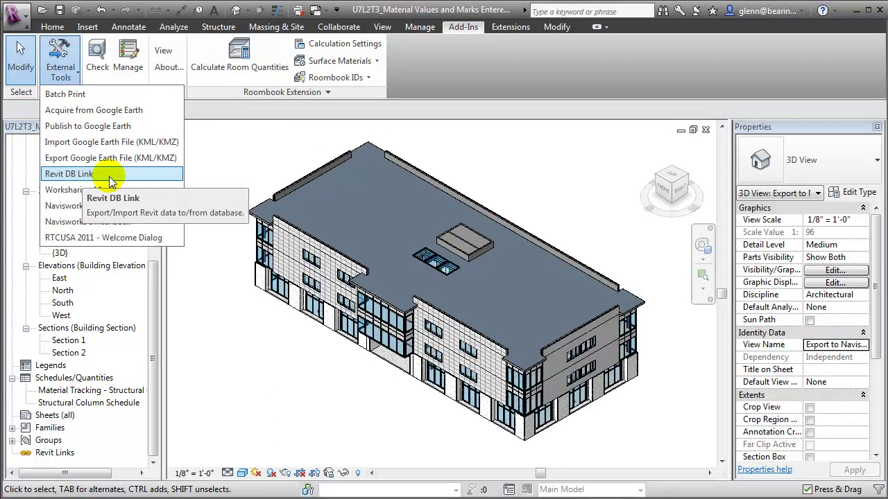
left_click(109, 177)
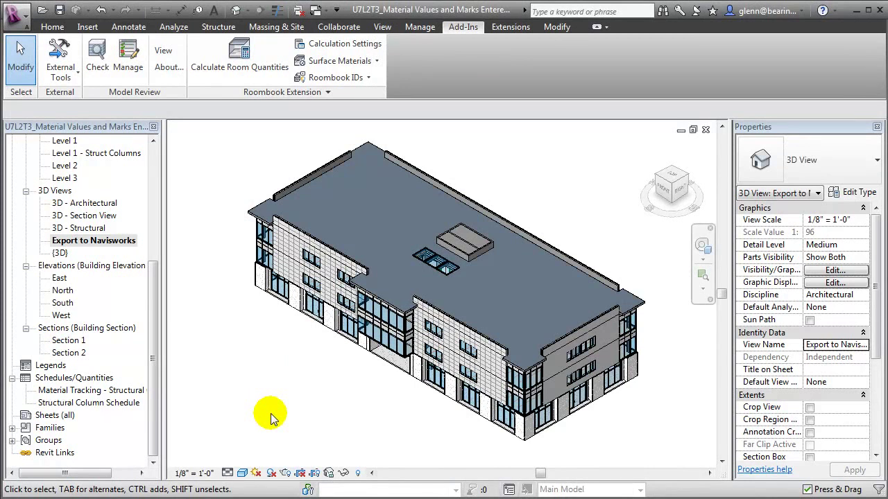
- Export the 3D view with the Navisworks 2012 exporter as Lesson2_Part4
left_click(61, 72)
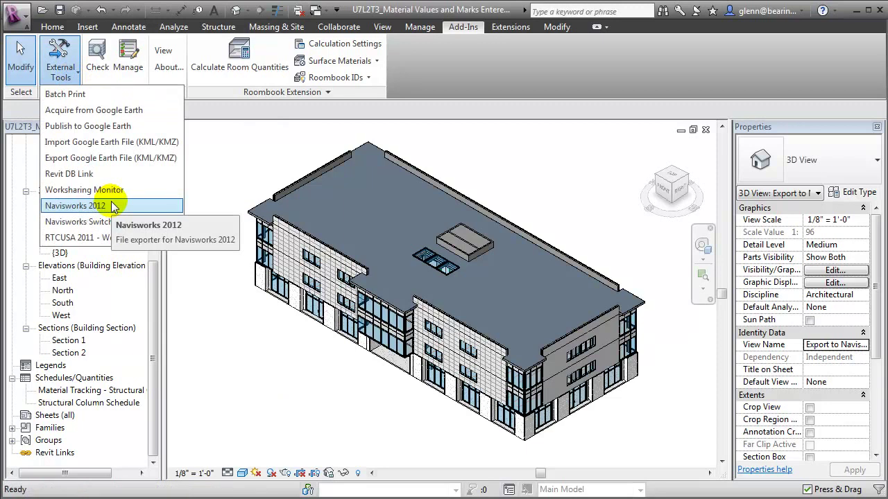
left_click(113, 206)
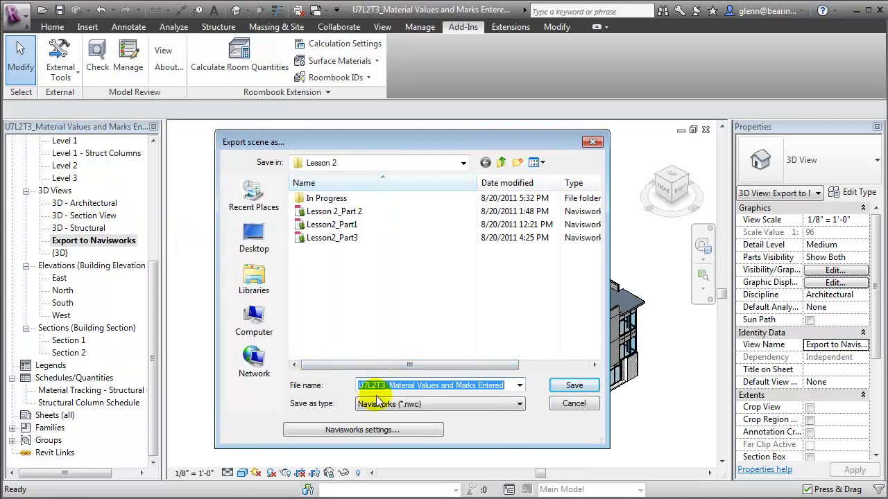
type("Lesson")
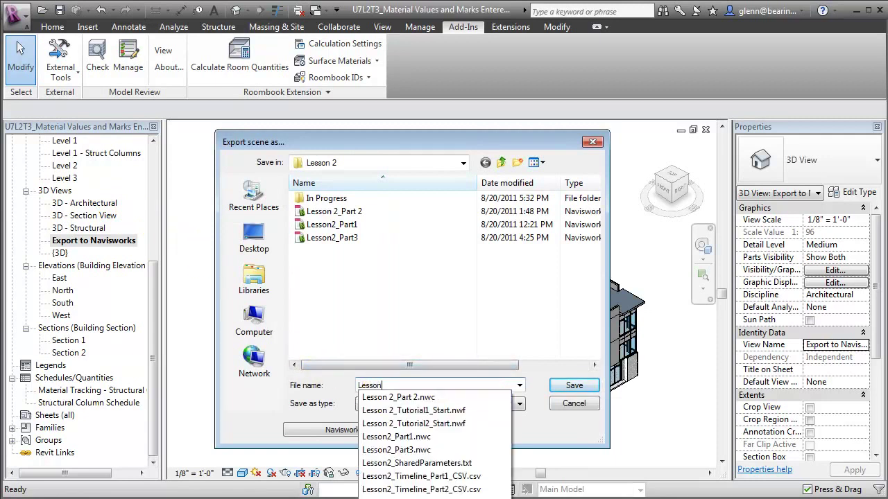
type("2_Par")
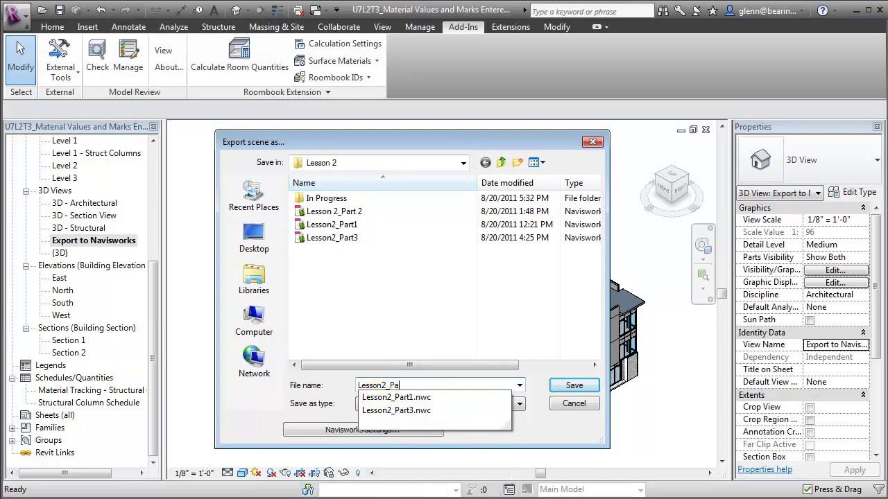
type("t4")
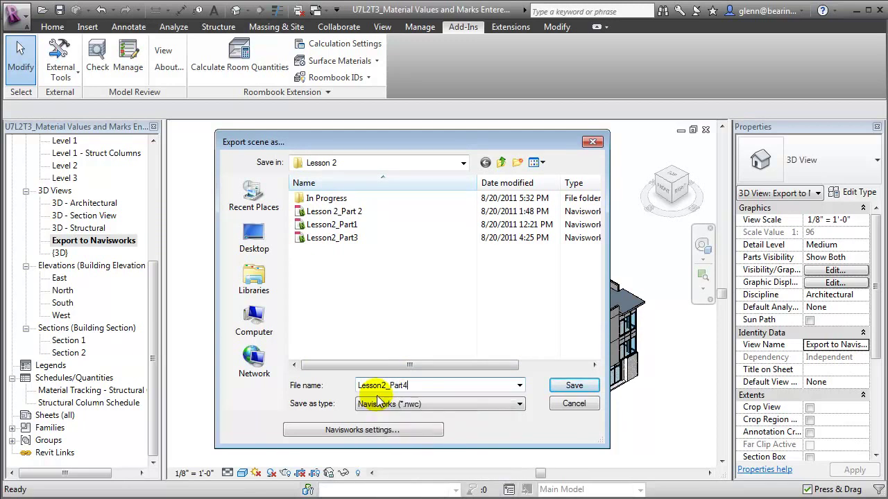
left_click(567, 387)
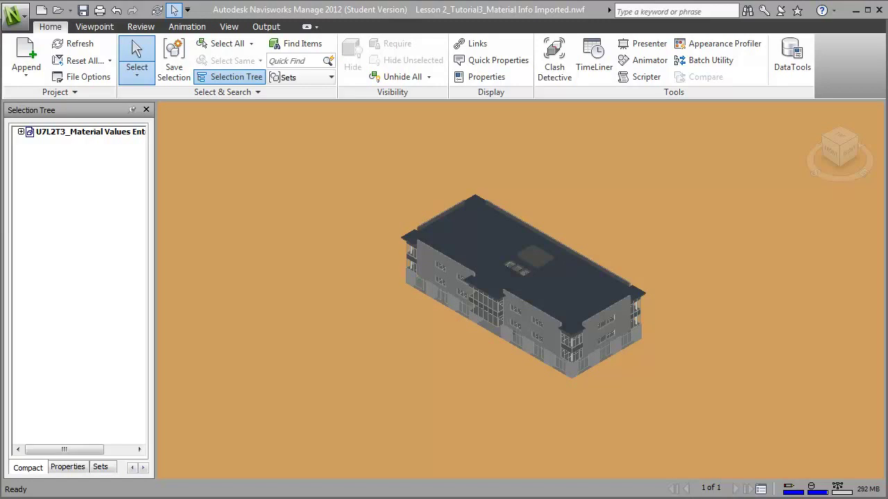
- Switch the Selection Tree to Properties and expand Element down to Material Delivery Status
left_click(67, 467)
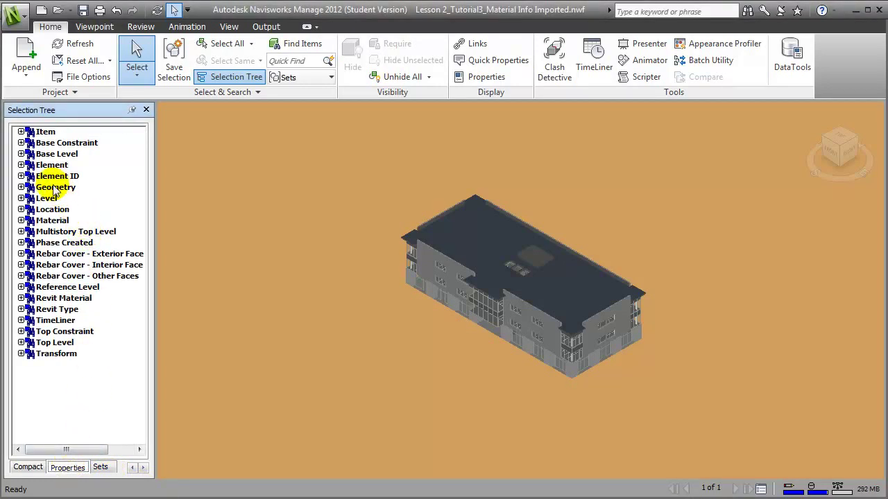
left_click(21, 165)
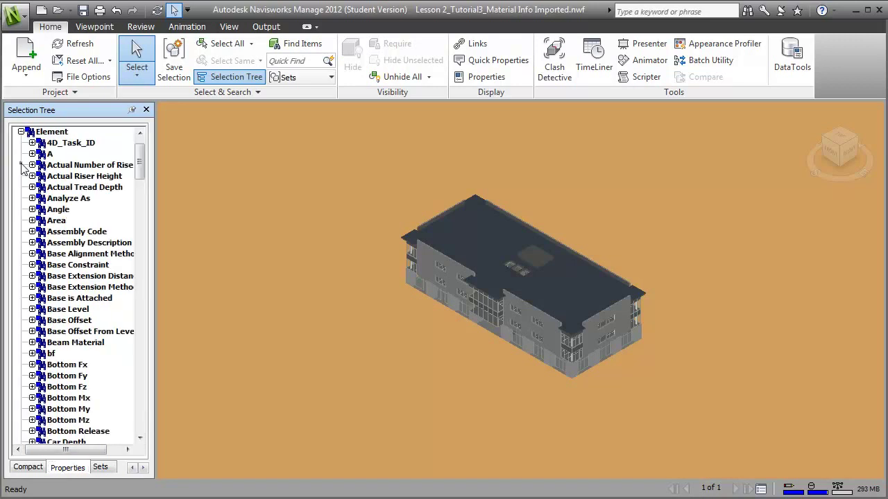
left_click_drag(139, 165, 144, 269)
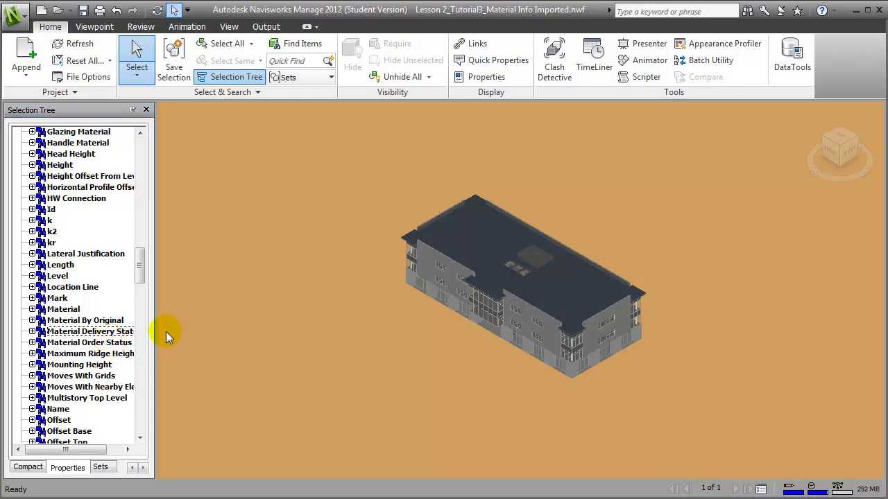
left_click(70, 332)
left_click(32, 330)
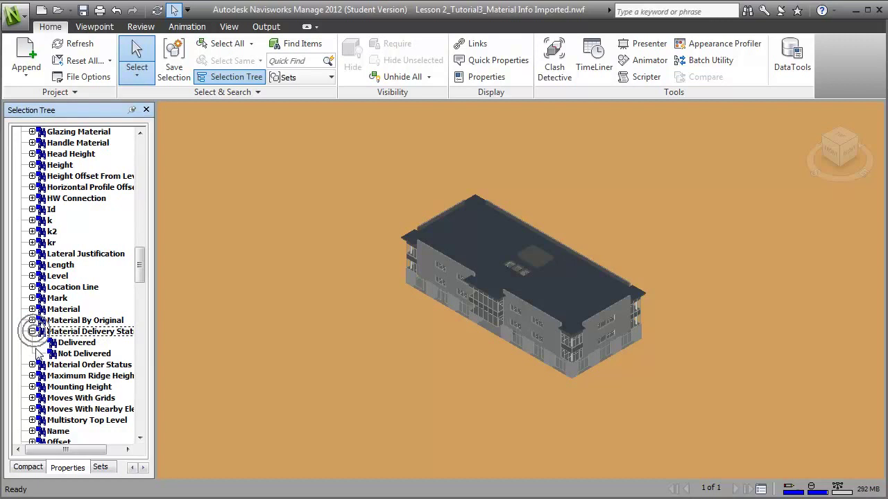
left_click(31, 364)
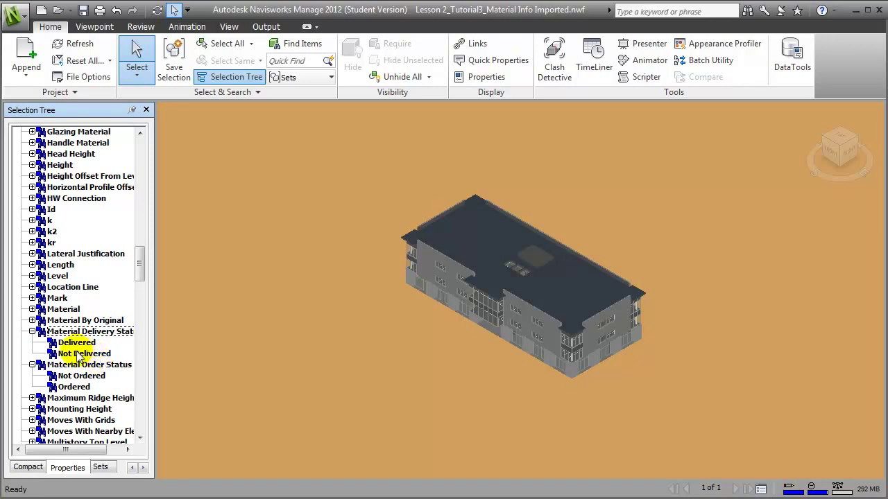
left_click(62, 342)
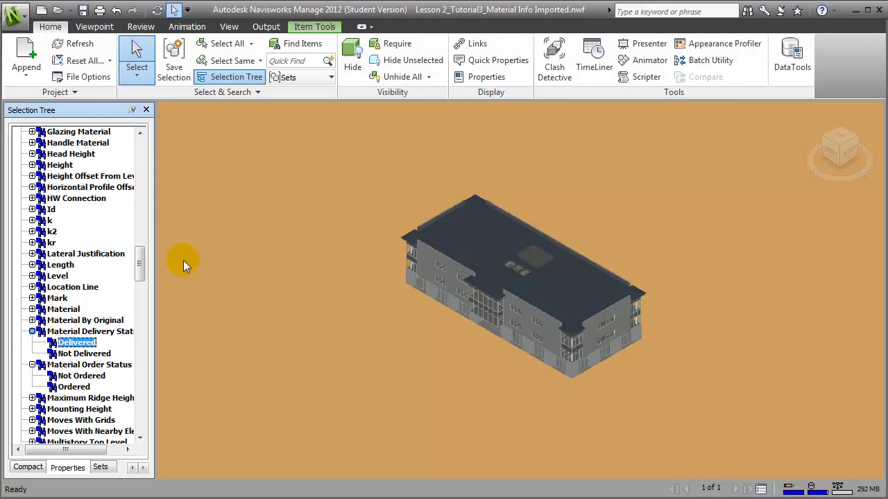
left_click(397, 61)
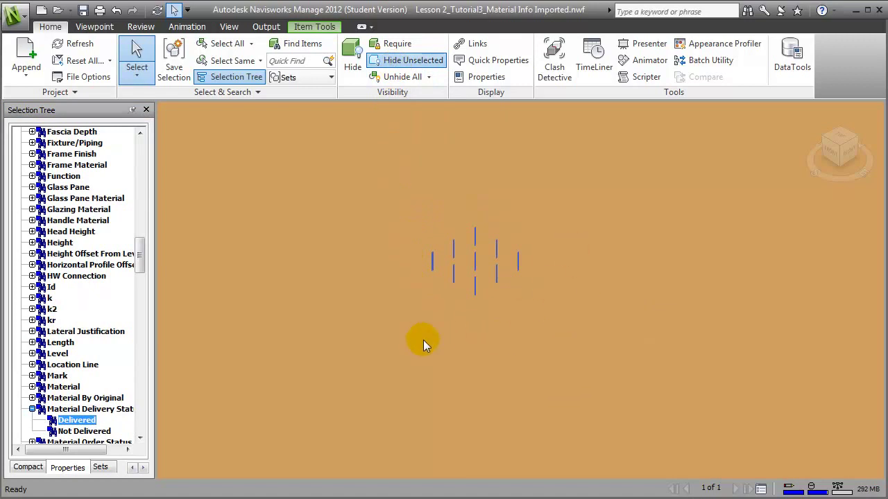
left_click(402, 78)
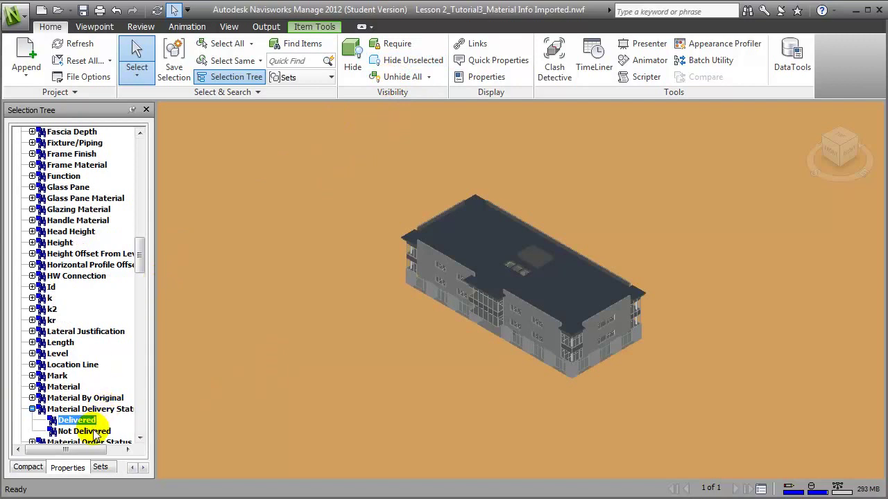
left_click(97, 431)
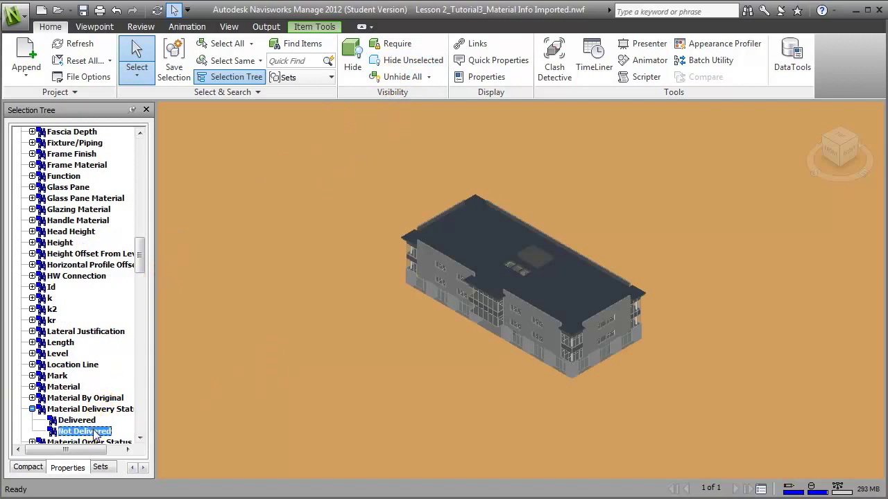
left_click(415, 63)
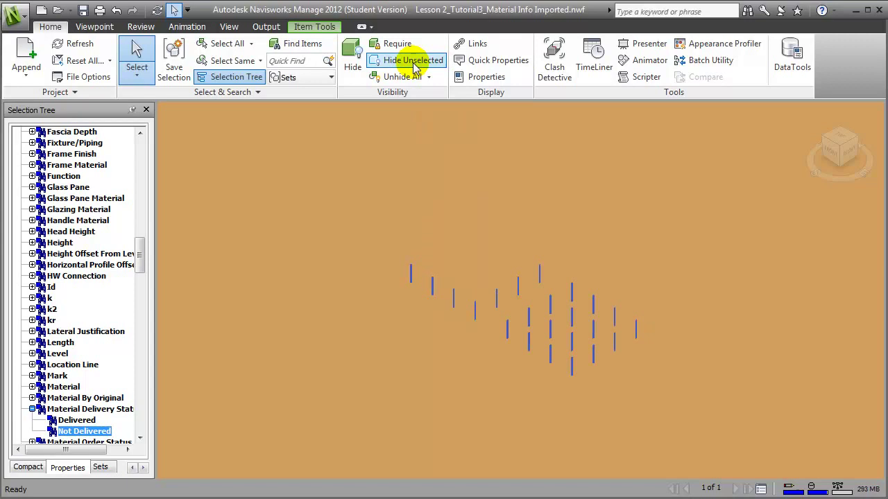
left_click(415, 66)
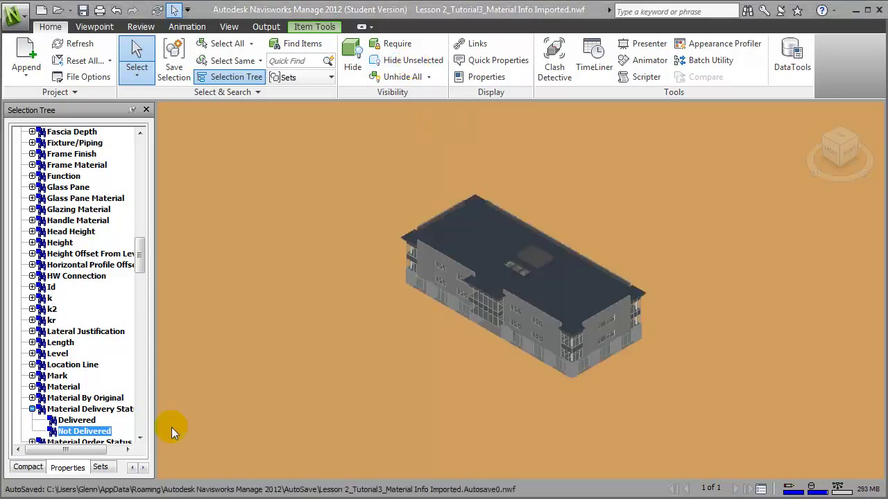
- Show the TimeLiner schedule and the Manage Sets panel of saved selection sets
left_click(595, 63)
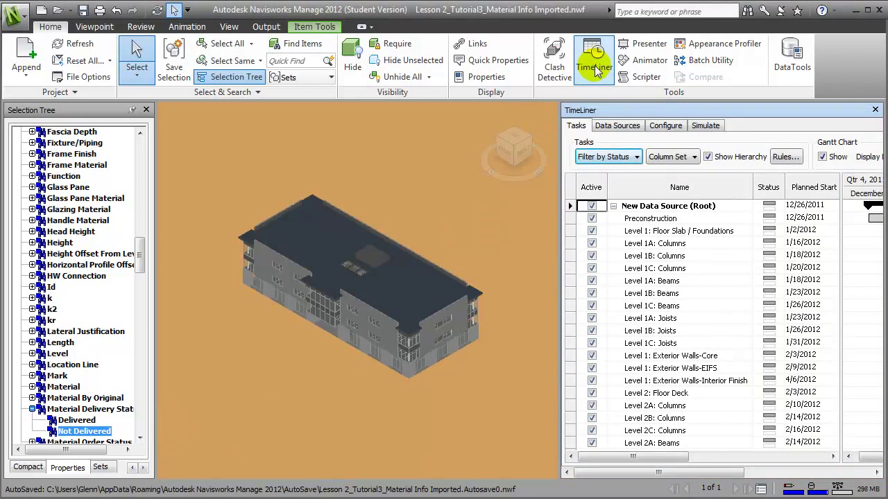
left_click(285, 77)
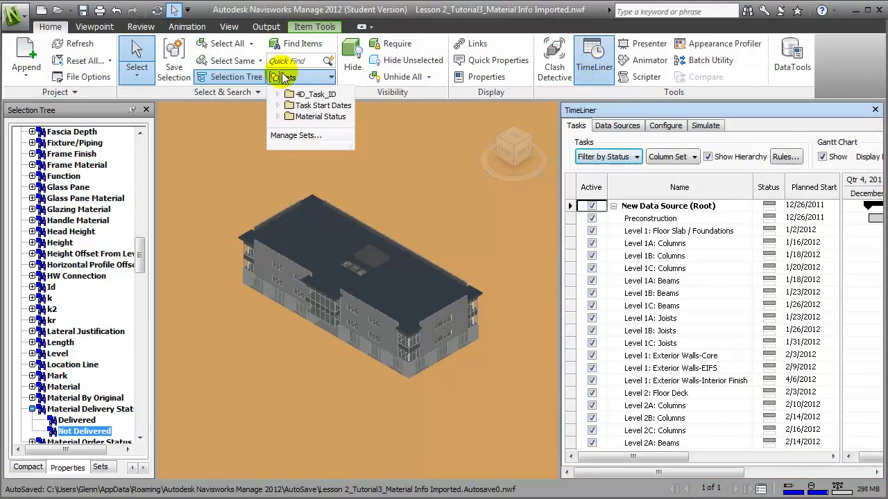
left_click(296, 135)
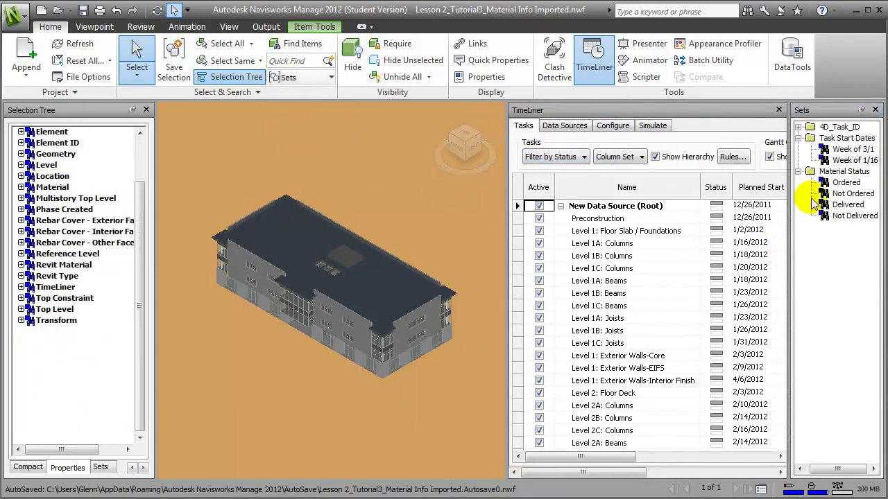
- Review the Find Items start-date condition, keeping 1/16/2012, then close it
left_click(288, 46)
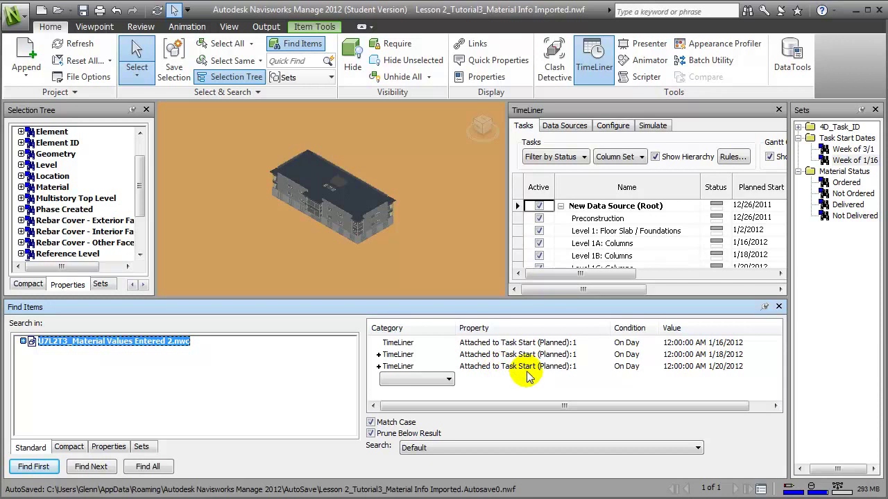
left_click(736, 346)
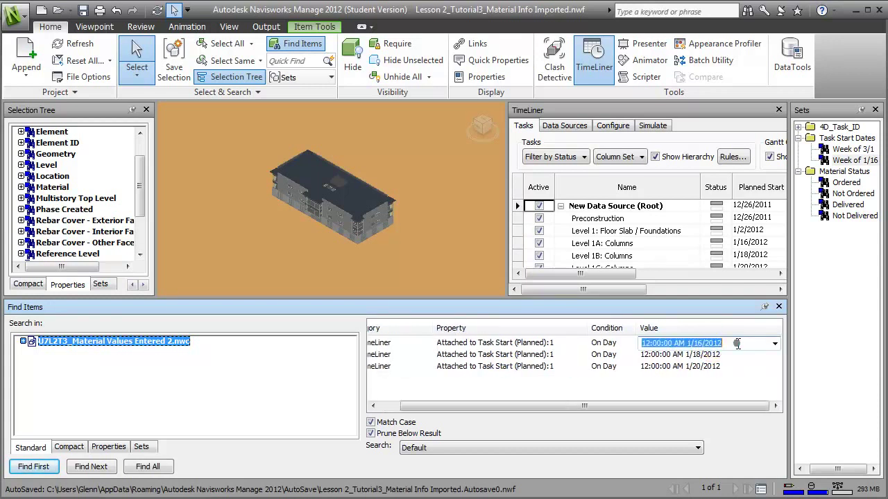
left_click(774, 346)
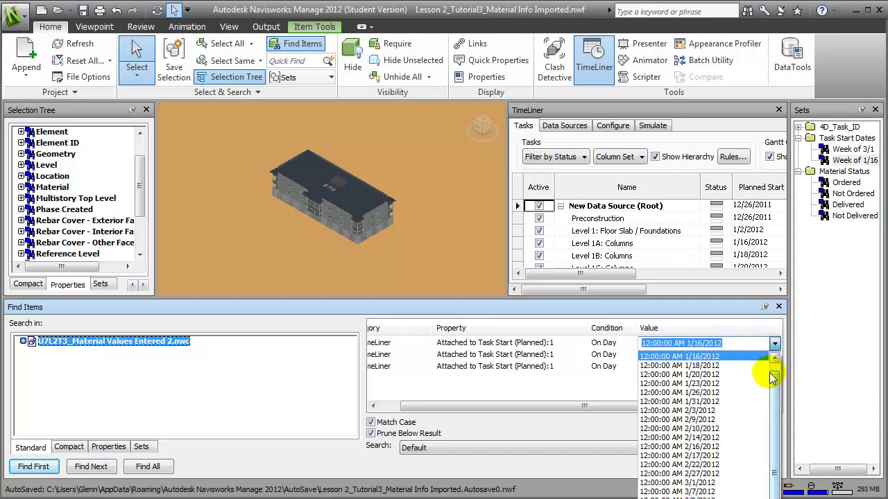
left_click_drag(774, 386, 778, 376)
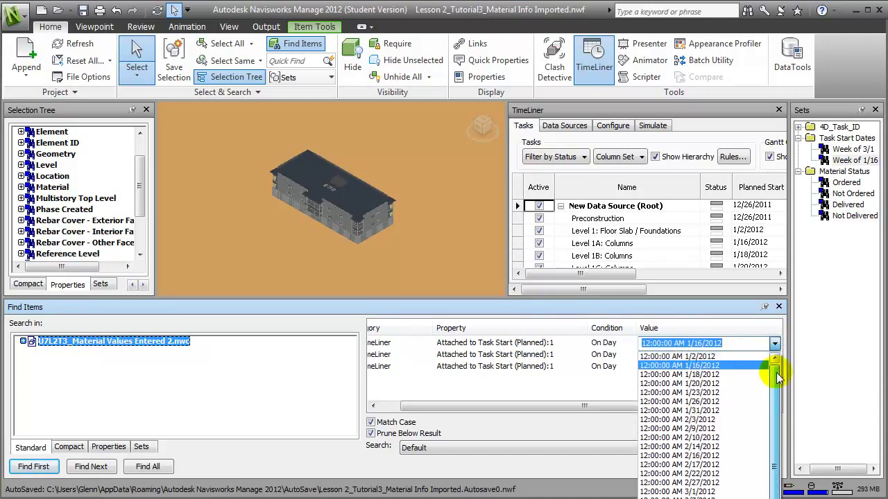
left_click(629, 312)
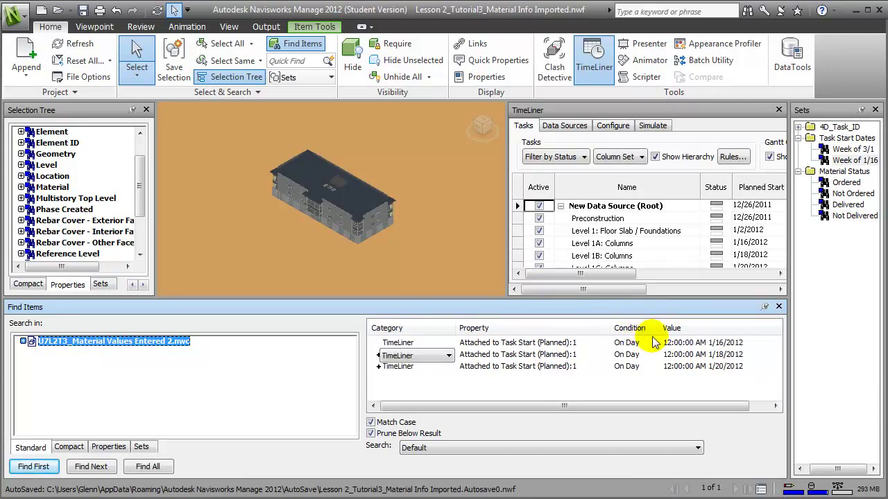
left_click(778, 307)
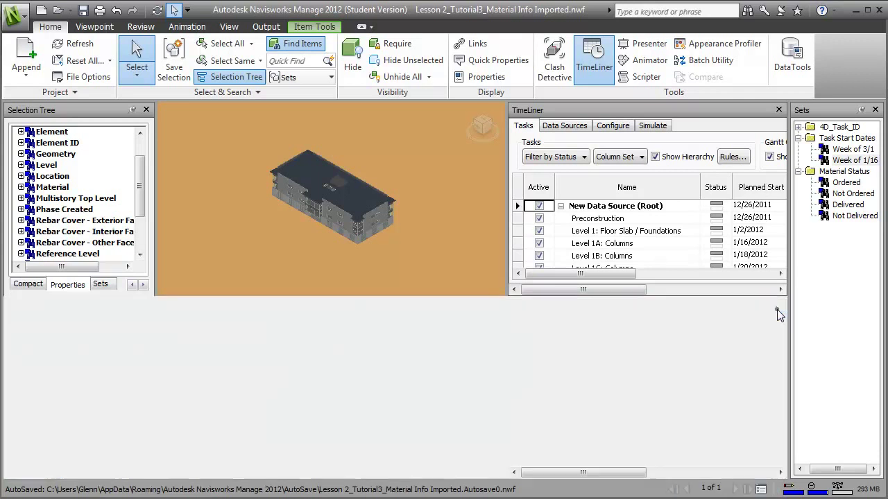
- Isolate the Week of 1/16 set with Hide Unselected, then select the Delivered set
left_click(843, 161)
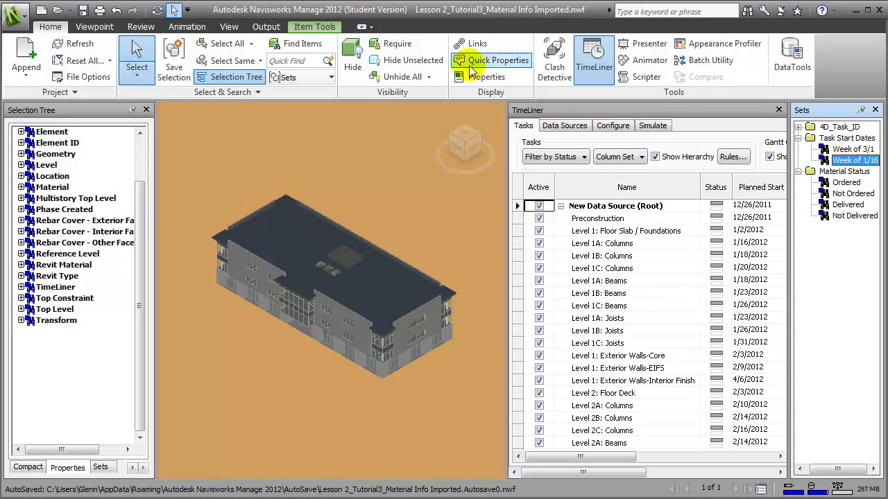
left_click(423, 61)
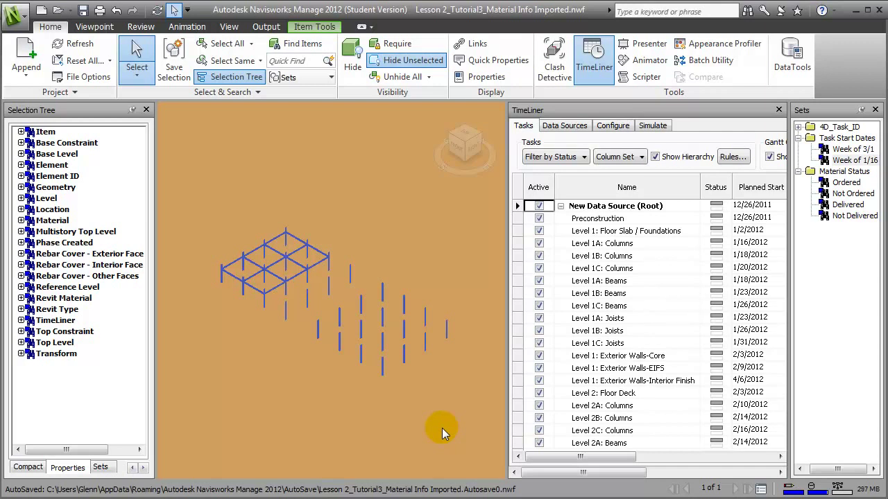
left_click(829, 265)
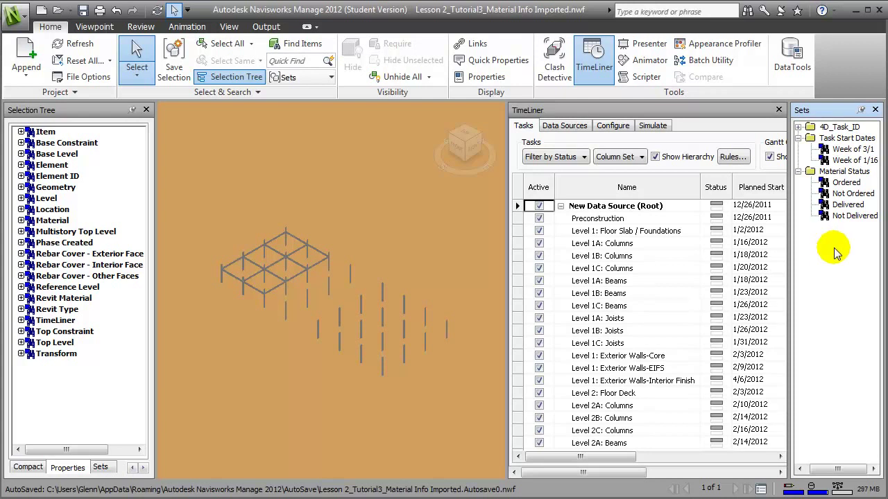
left_click(850, 207)
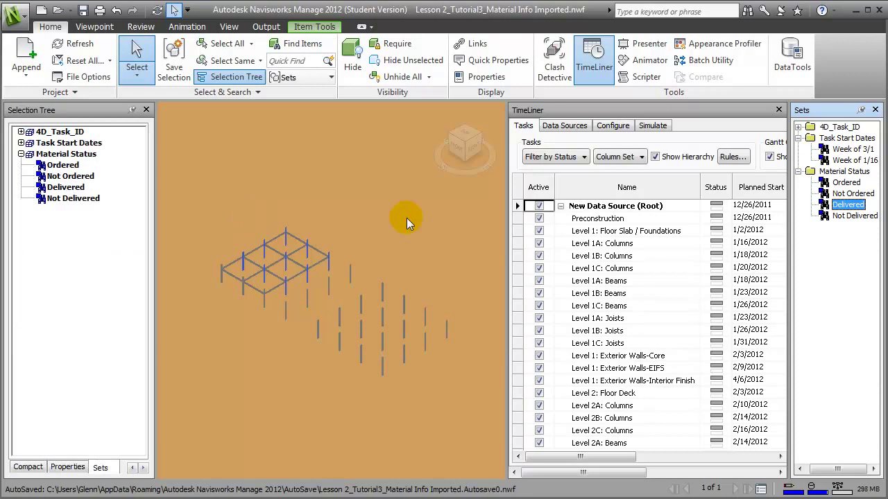
- Override the colour of the Delivered elements to dark green
right_click(288, 242)
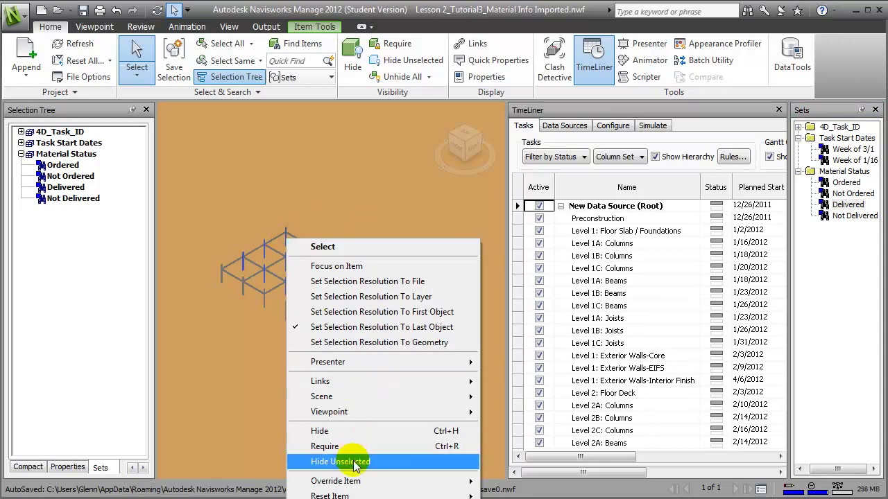
mouse_move(336, 481)
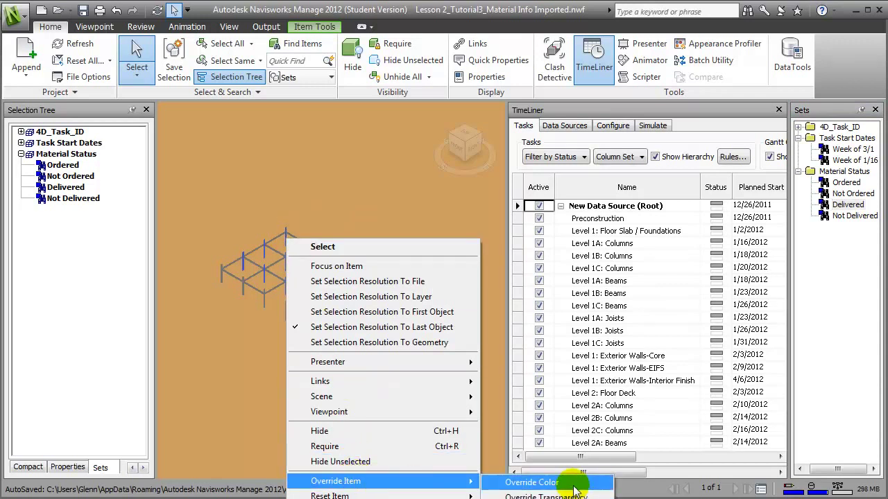
left_click(574, 486)
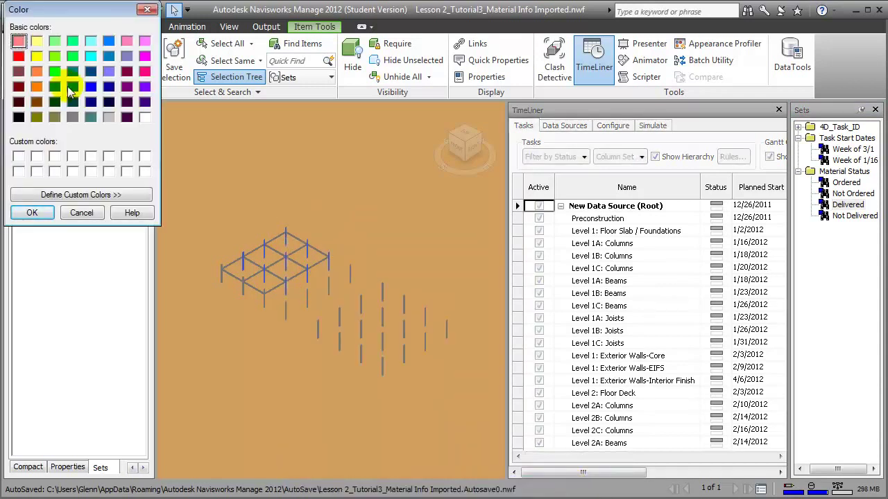
left_click(58, 86)
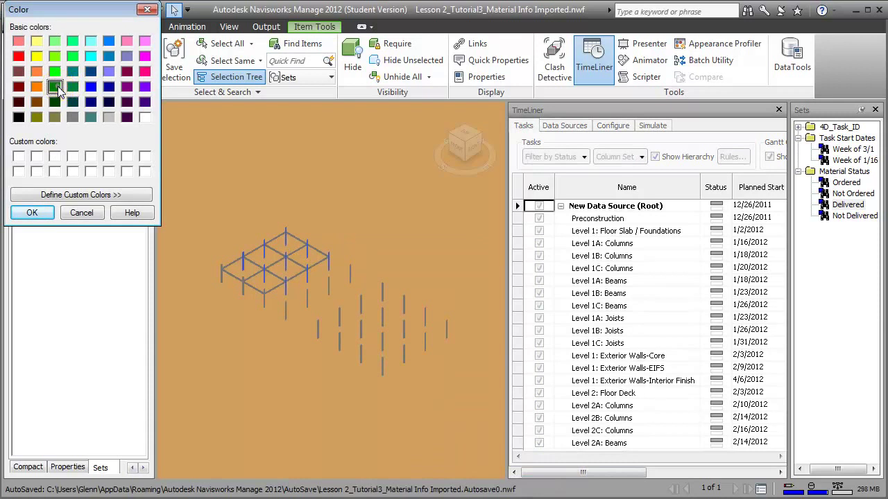
left_click(33, 212)
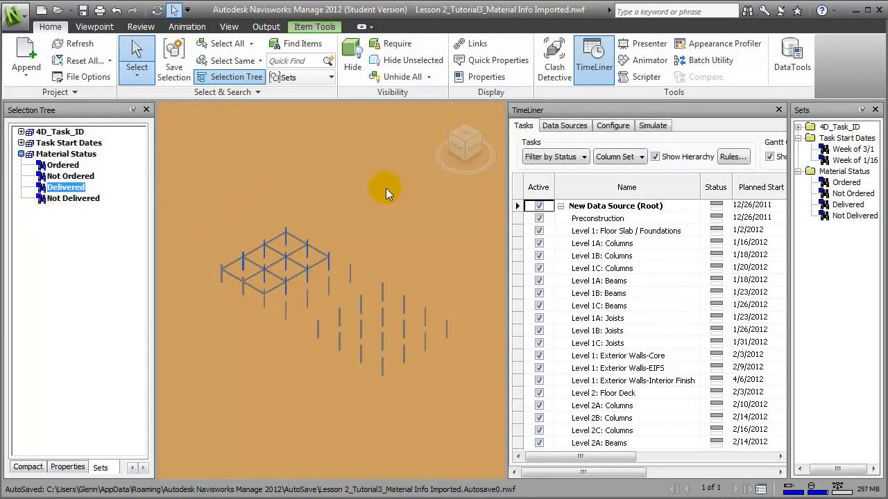
left_click(381, 237)
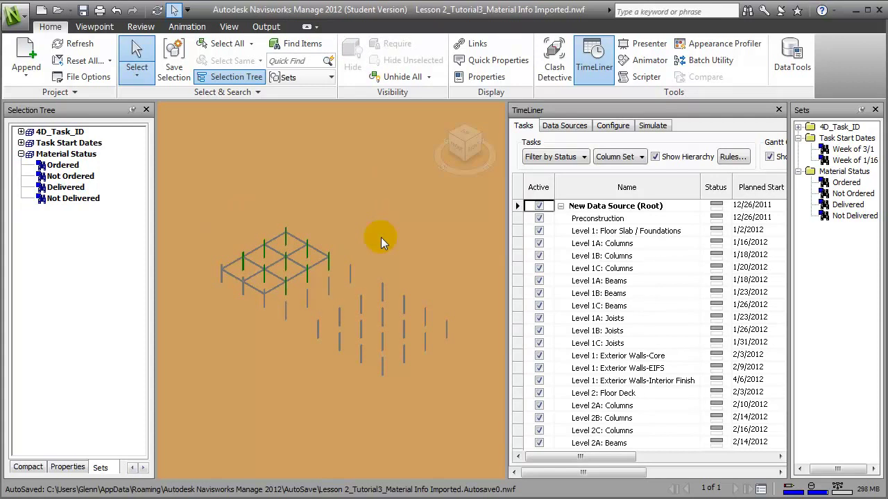
- Select the saved Not Delivered set
left_click(838, 217)
left_click(825, 236)
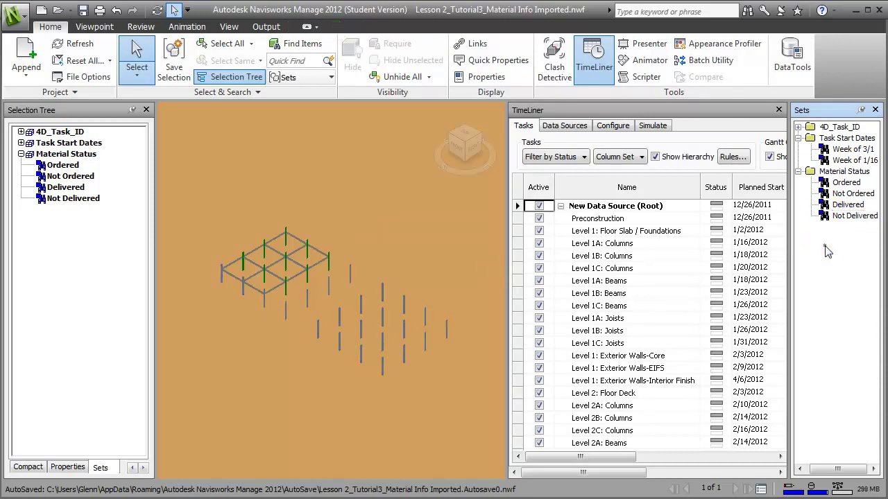
left_click(846, 215)
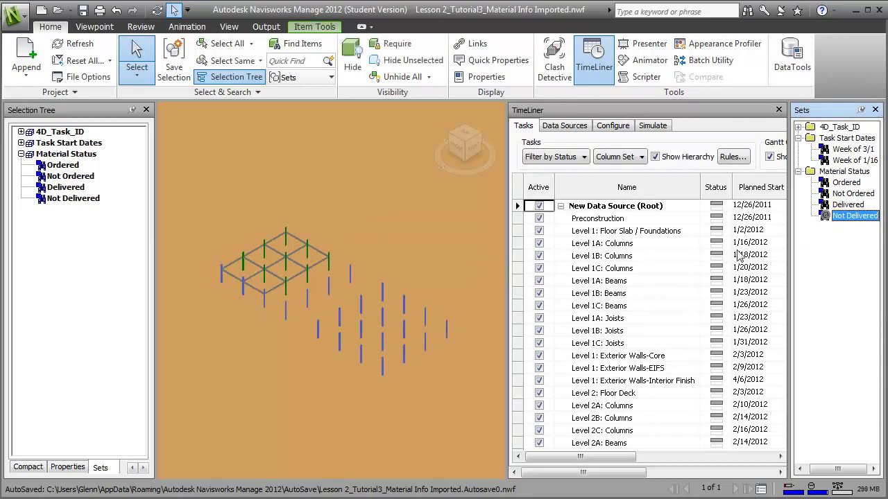
- Override the colour of the Not Delivered columns to red
right_click(401, 297)
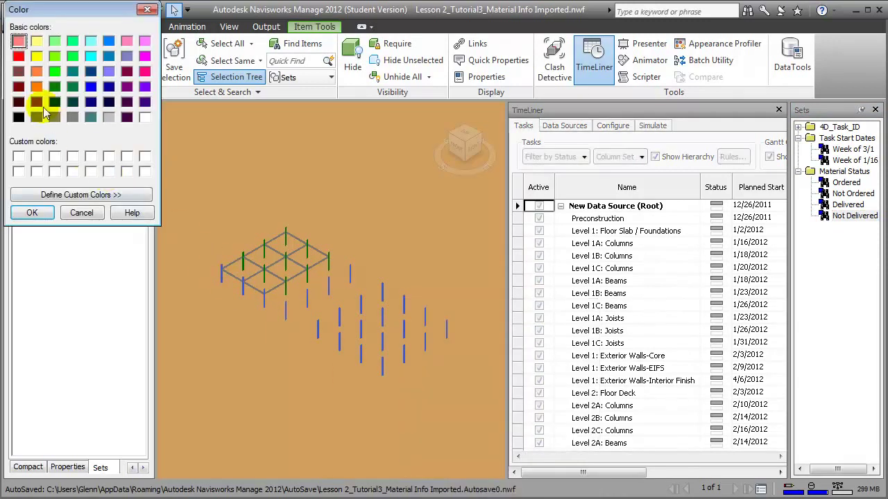
left_click(19, 56)
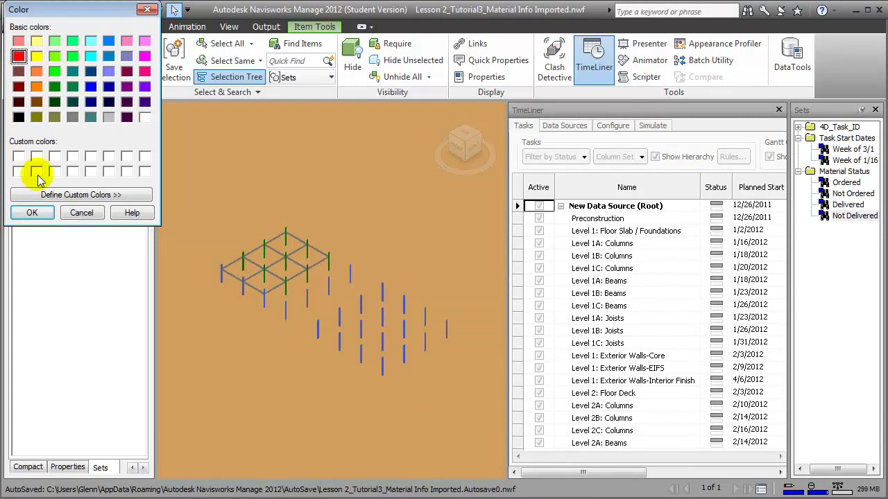
left_click(32, 213)
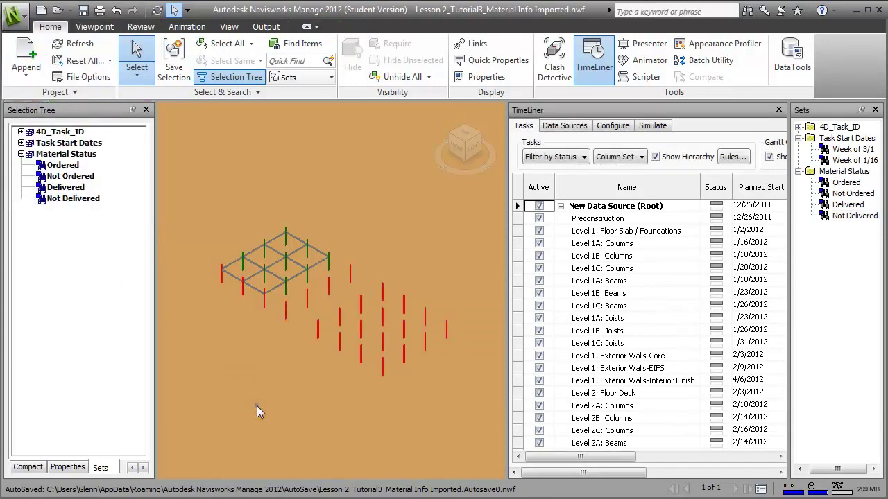